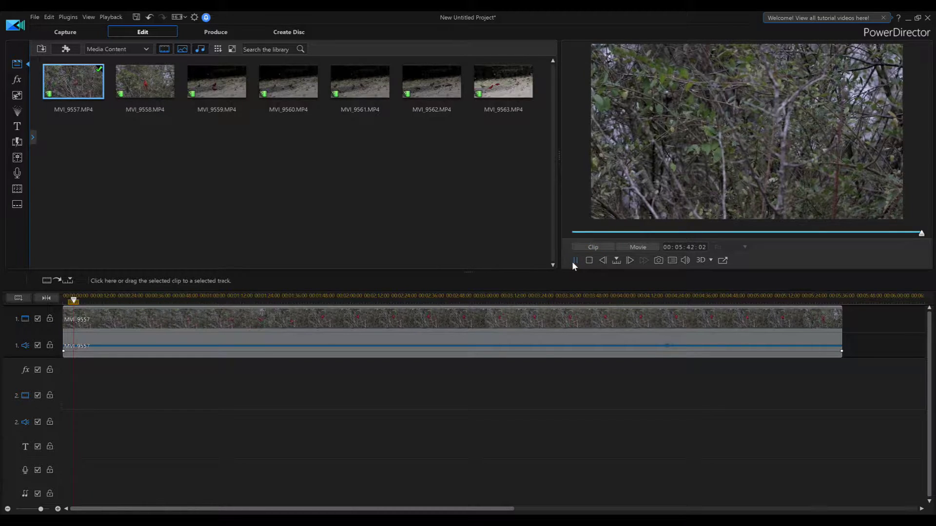
# Play the MVI_9557 clip in the preview from its start and pause it.
pyautogui.click(573, 263)
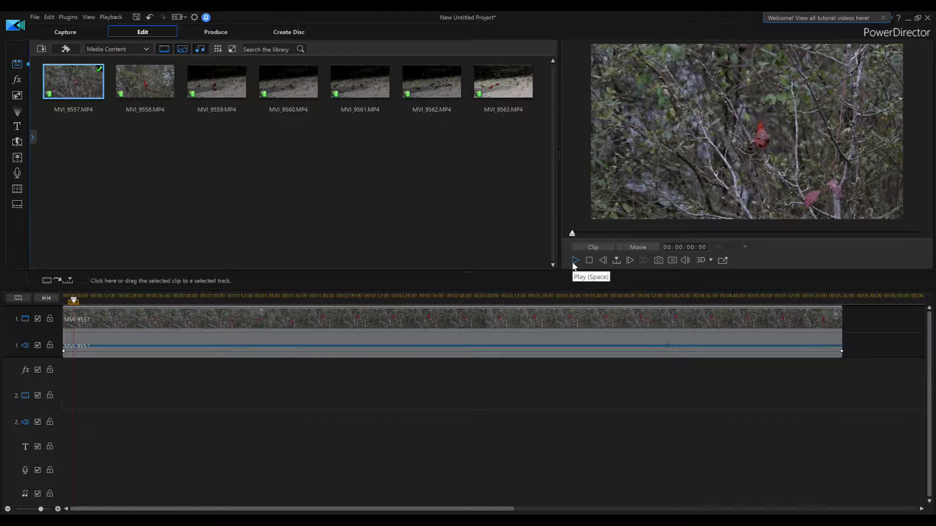
pyautogui.click(574, 263)
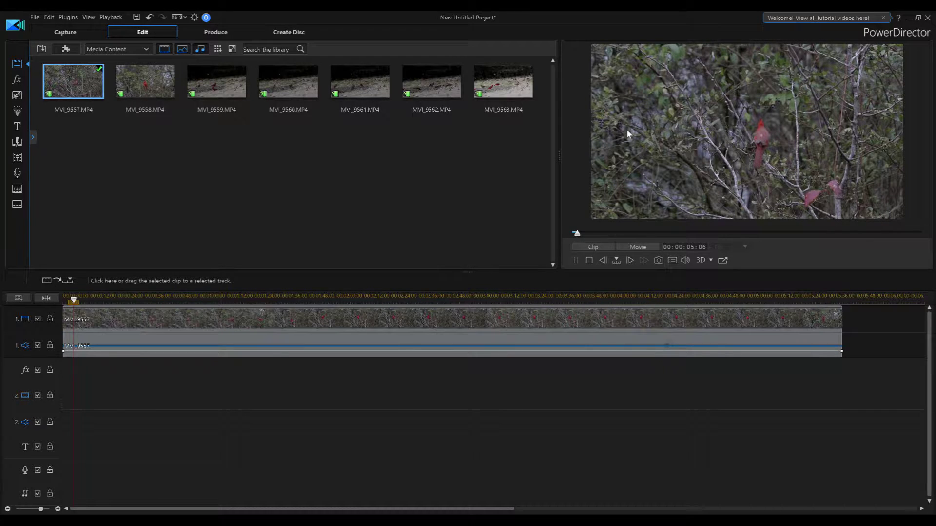
pyautogui.click(574, 262)
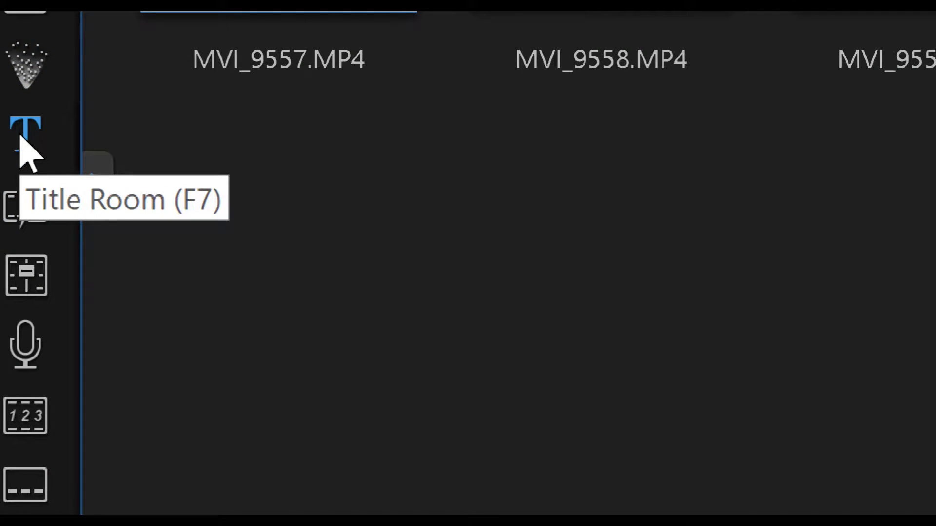
# Add the Default title from the Title Room library to video track 2 near the start of the MVI_9557 clip.
pyautogui.click(21, 138)
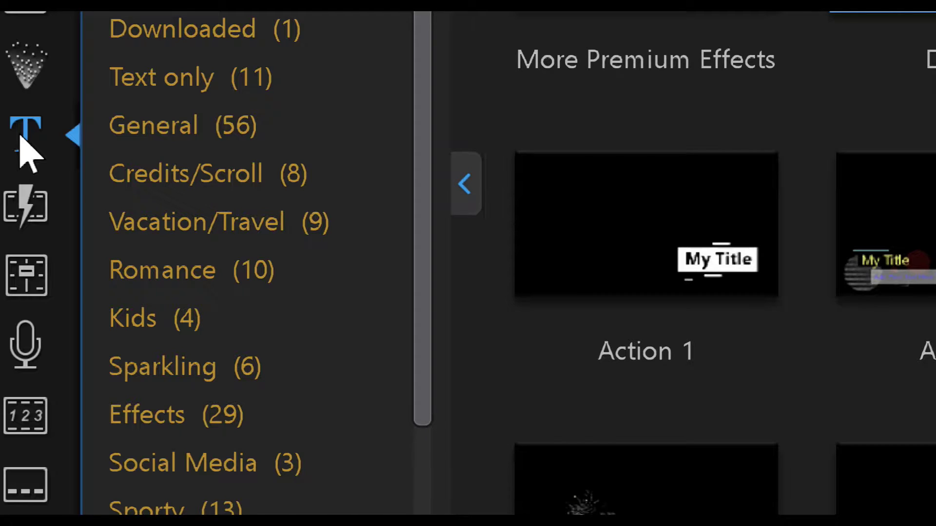
pyautogui.click(186, 173)
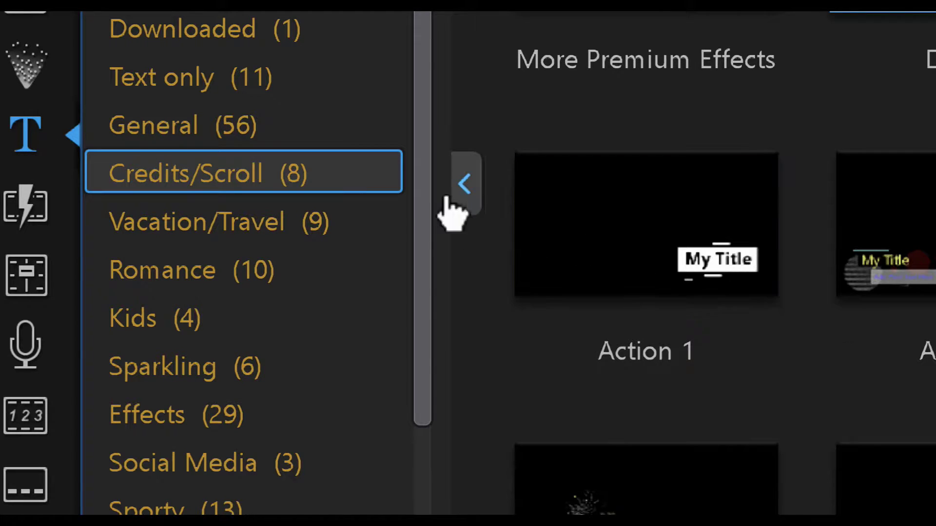
pyautogui.click(467, 193)
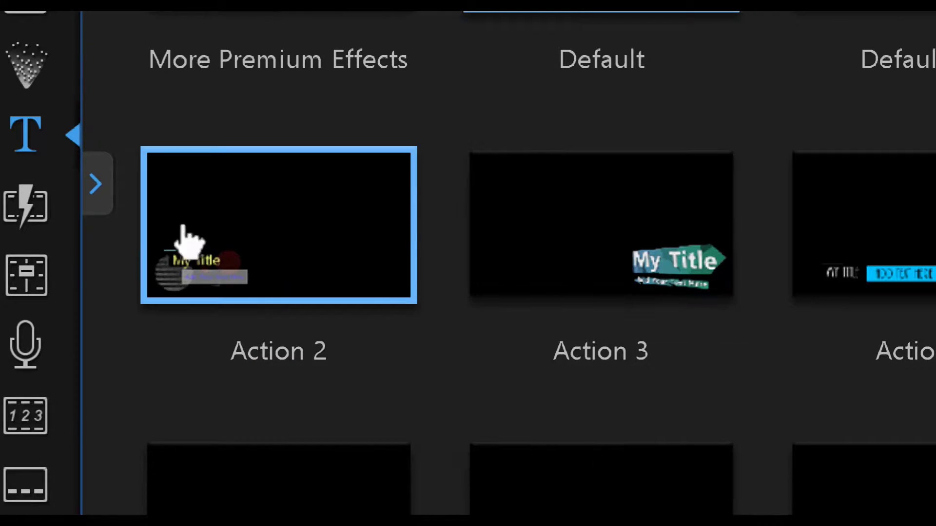
pyautogui.click(108, 180)
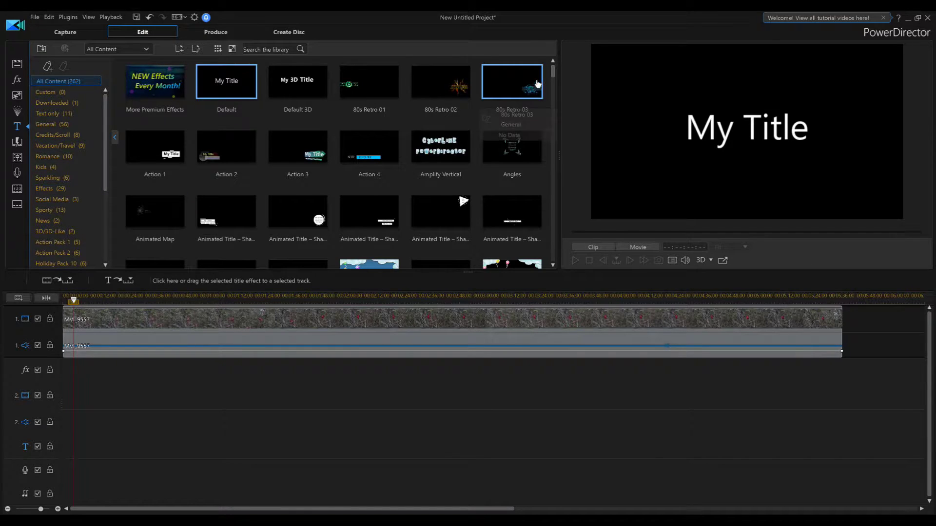
pyautogui.moveTo(553, 72); pyautogui.dragTo(558, 29)
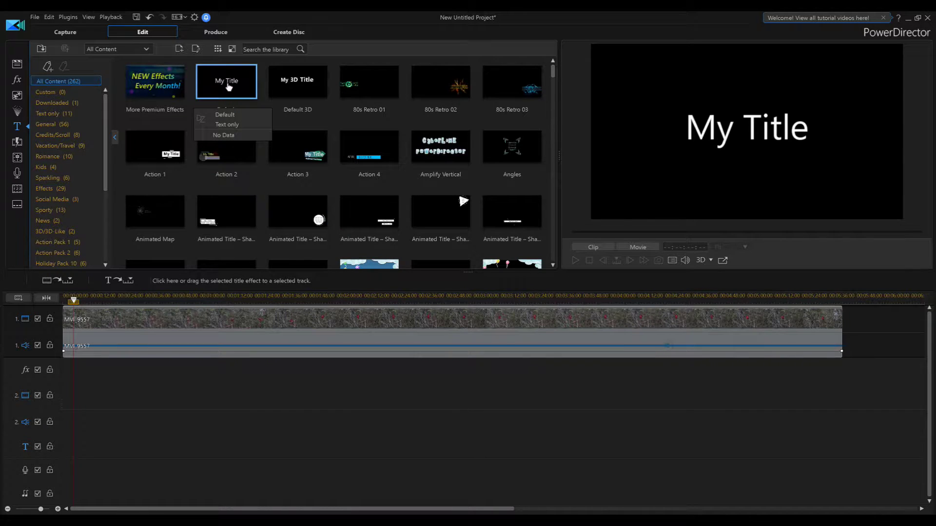
pyautogui.moveTo(228, 87); pyautogui.dragTo(104, 402)
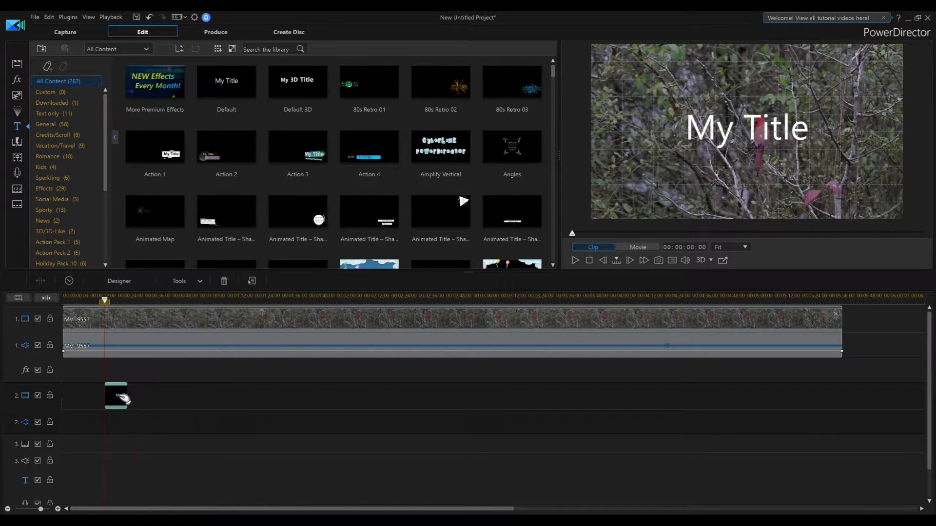
# Enlarge the My Title text in the preview to about 1.35 scale and open it in the Title Designer.
pyautogui.click(729, 131)
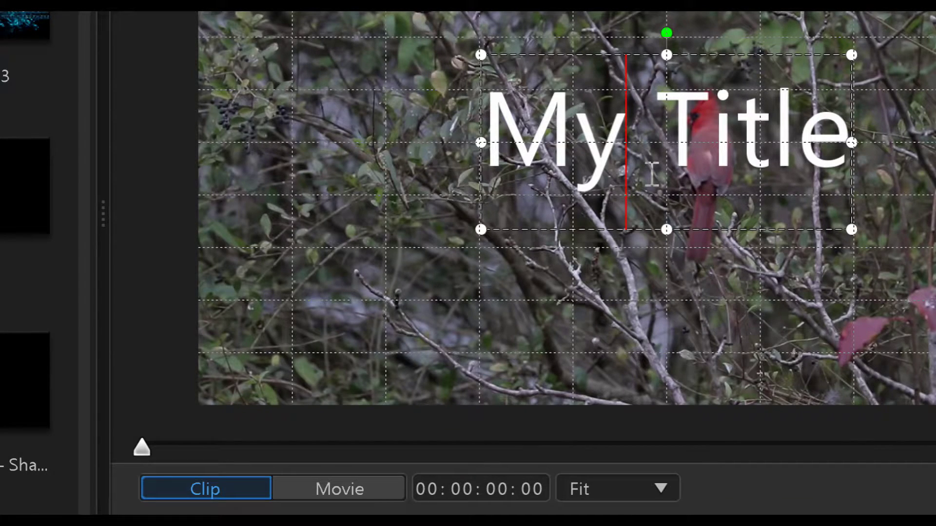
pyautogui.moveTo(474, 145); pyautogui.dragTo(359, 149)
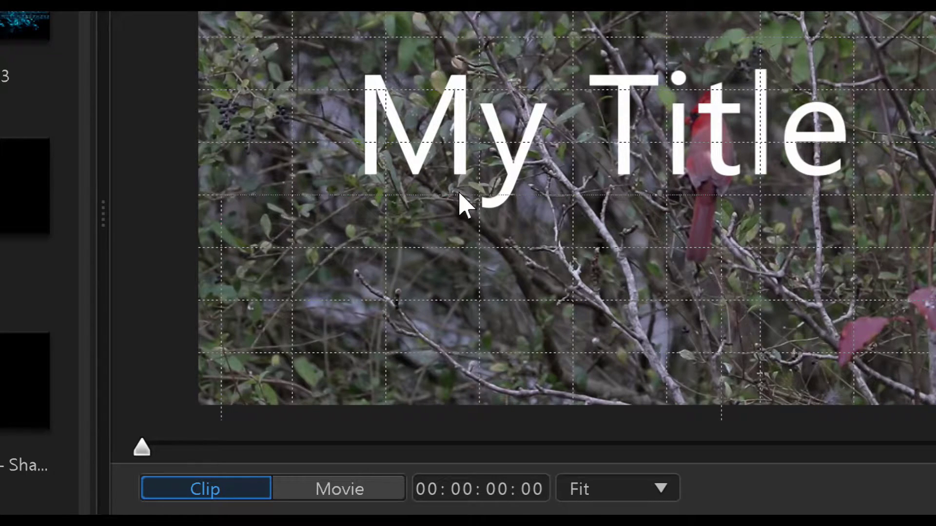
pyautogui.click(478, 131)
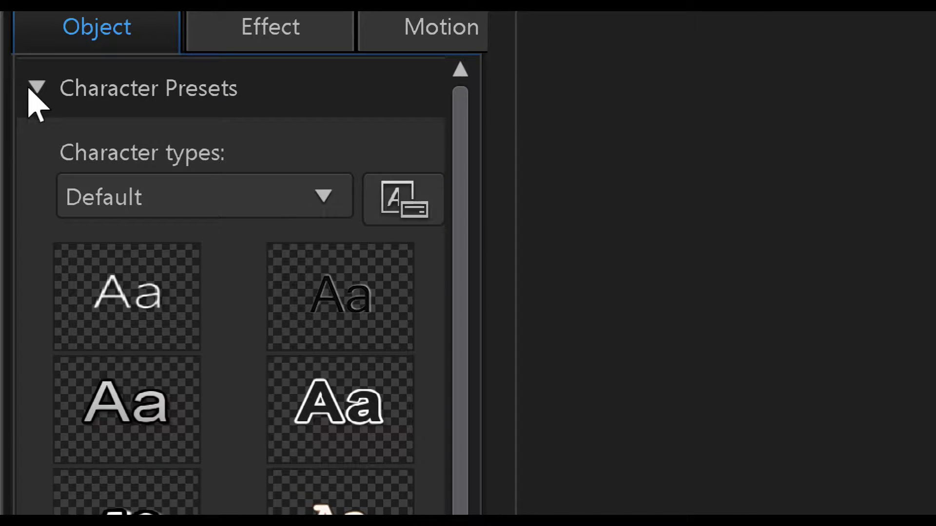
# Unlock the title's aspect ratio in the object settings and shrink it freely to about 1.07 width and 1.04 height.
pyautogui.click(37, 88)
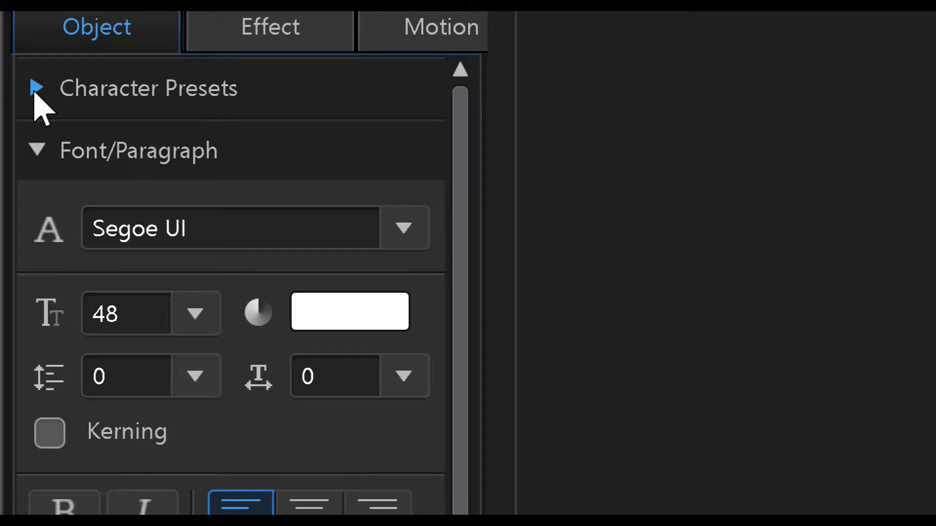
pyautogui.click(32, 148)
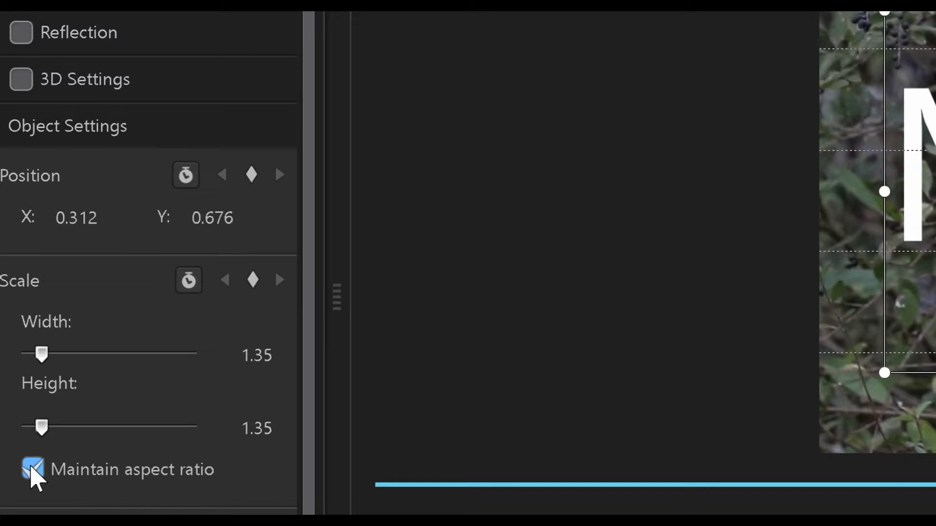
pyautogui.click(24, 468)
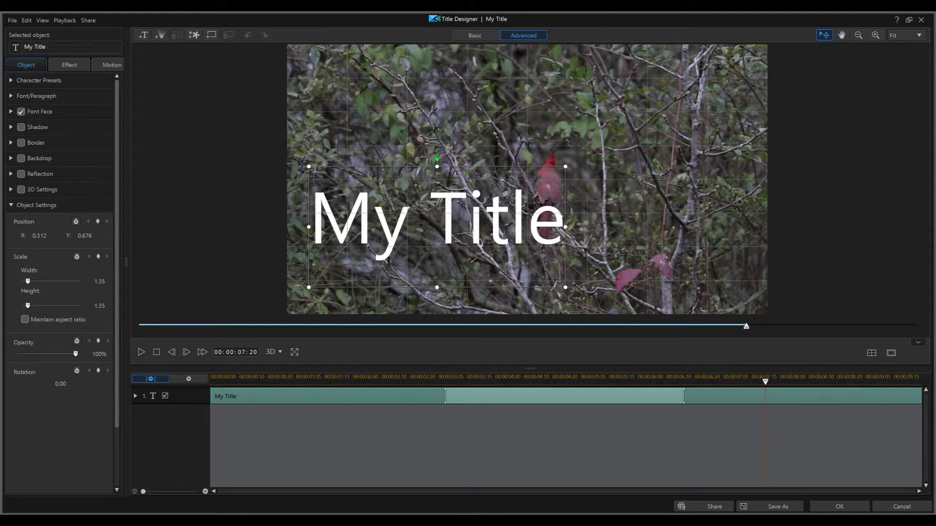
pyautogui.moveTo(309, 164); pyautogui.dragTo(361, 194)
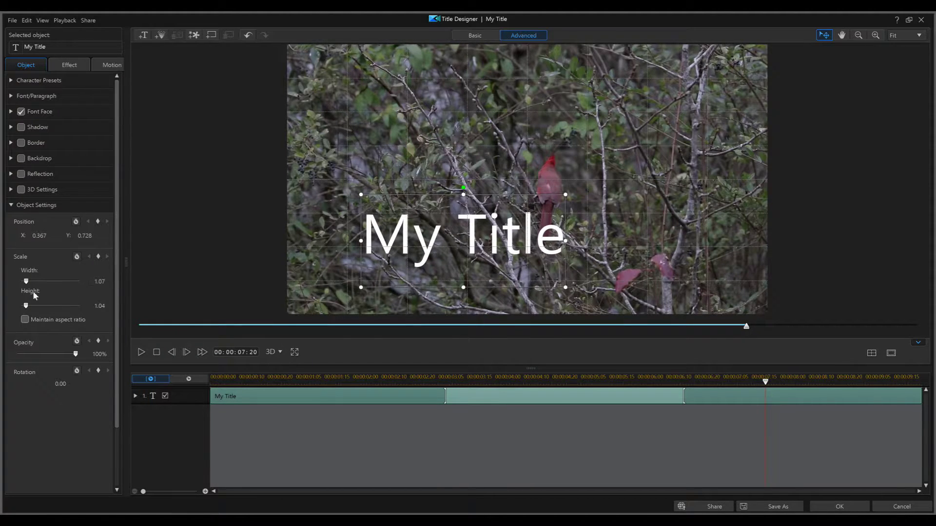
# Lock the title's aspect ratio and scale it down proportionally to about 0.98 width and 0.95 height.
pyautogui.click(24, 320)
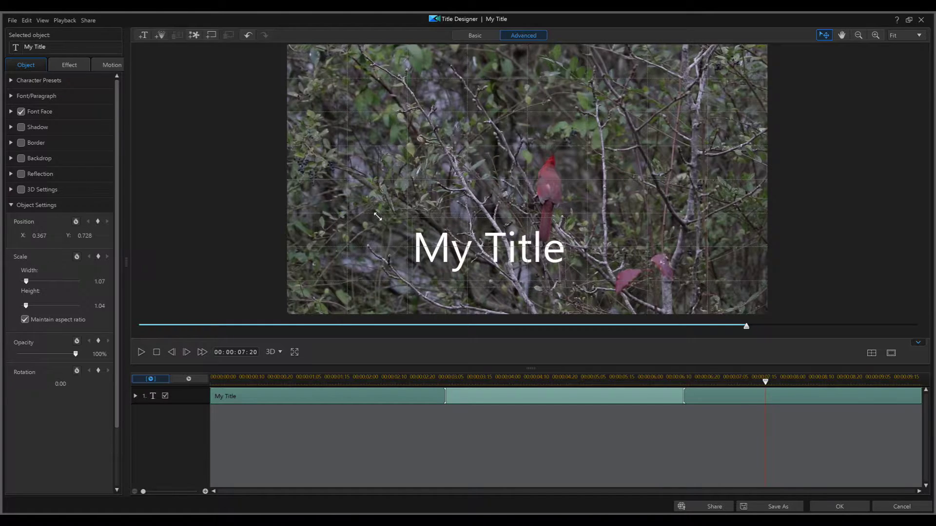
pyautogui.click(340, 195)
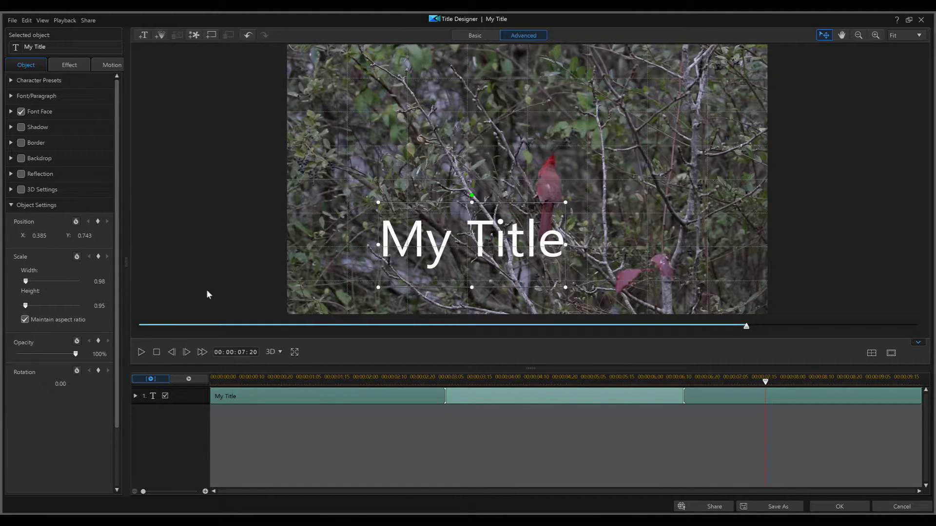
# Turn off Maintain aspect ratio, undo the trial change to the title, and place it in the frame's upper-left area at about X 0.223, Y 0.218.
pyautogui.click(24, 320)
pyautogui.click(472, 200)
pyautogui.hotkey('ctrl', 'z')
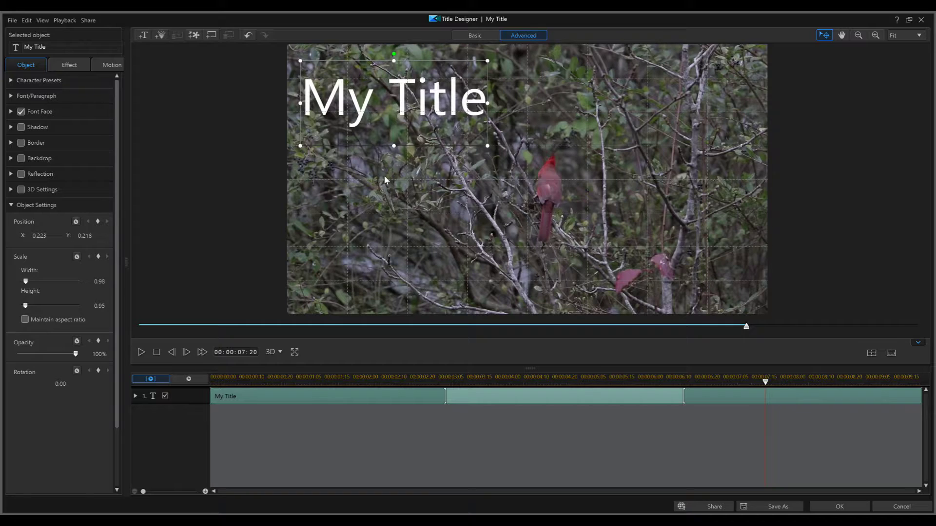
# Replace the title text with "Pretty Bird" and select the whole text.
pyautogui.doubleClick(401, 112)
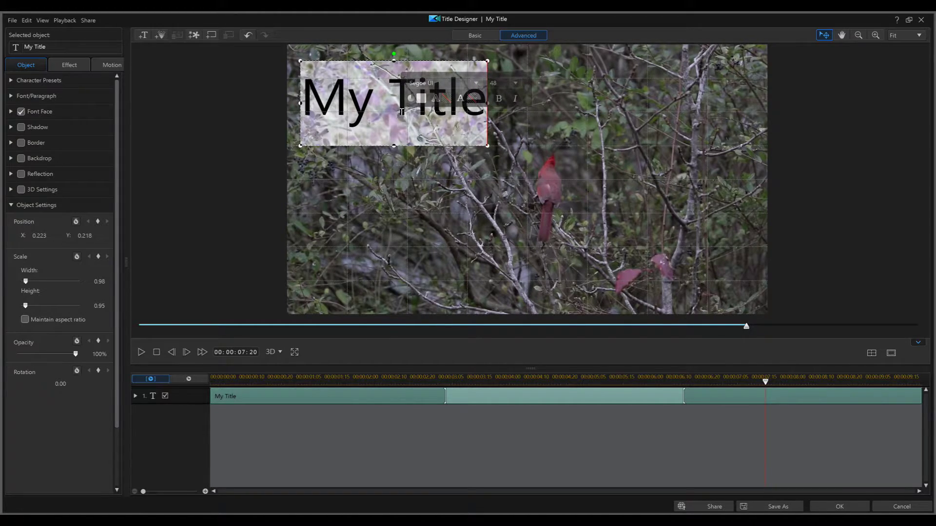
pyautogui.press('BackSpace')
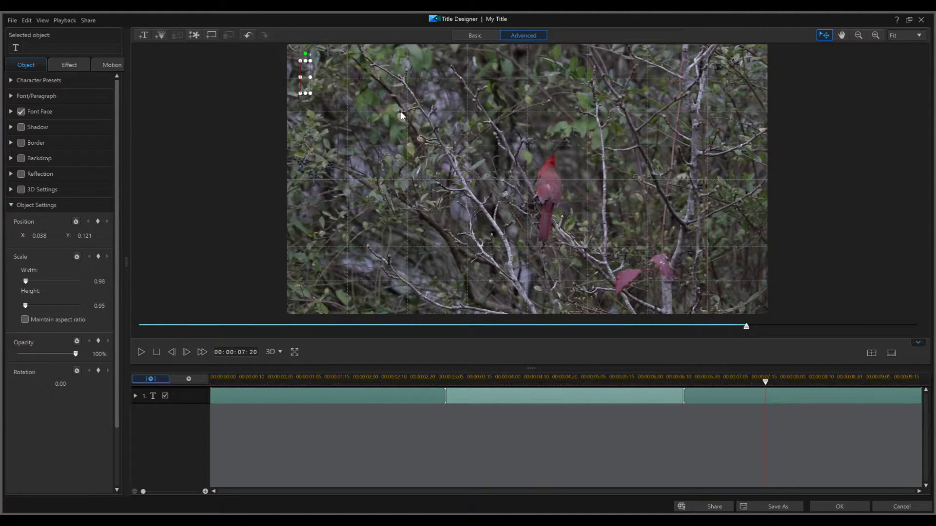
pyautogui.write('Pretty')
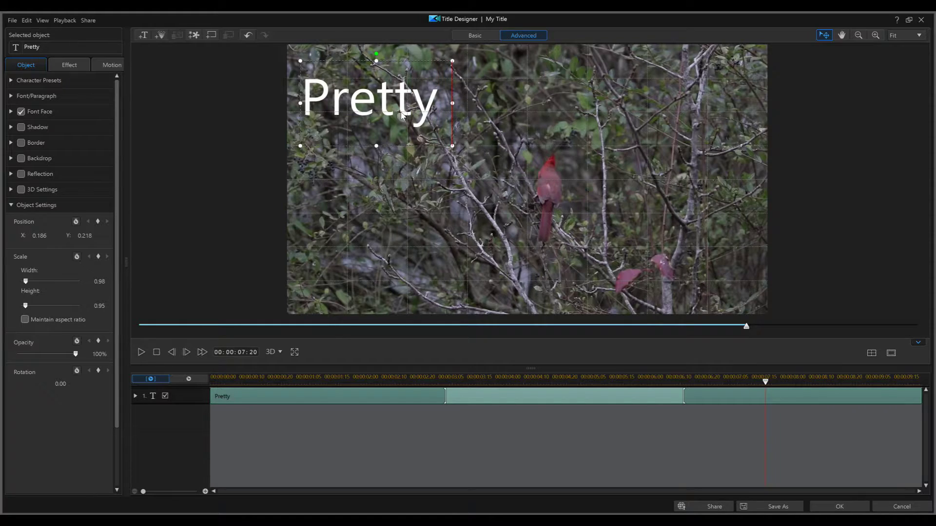
pyautogui.write(' Bird')
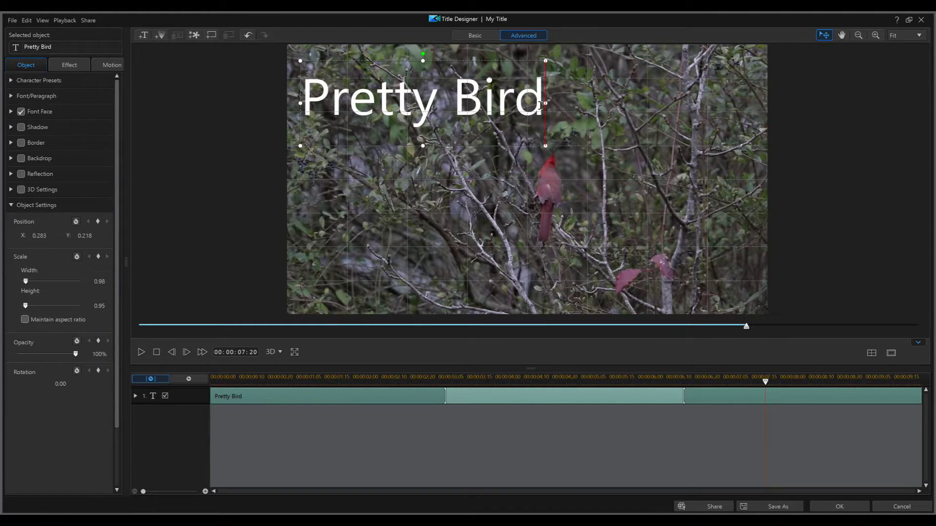
pyautogui.moveTo(540, 103); pyautogui.dragTo(286, 92)
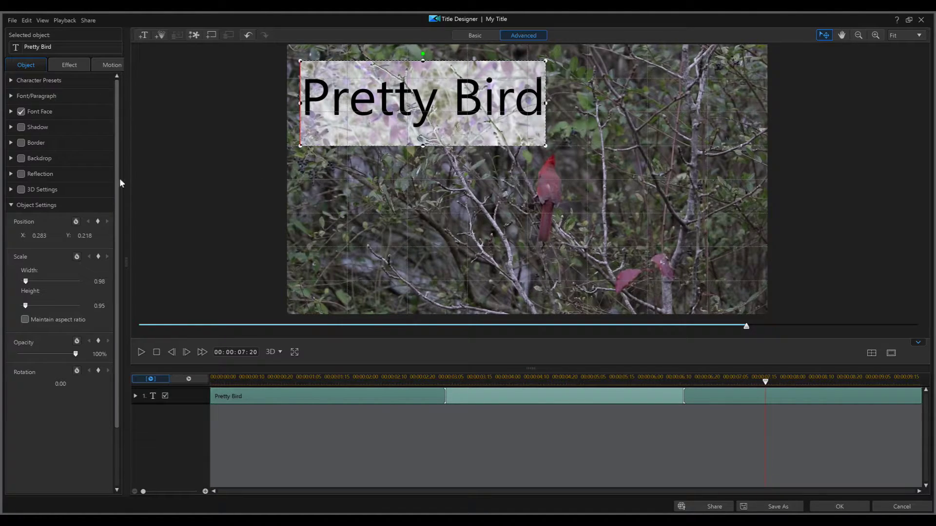
# Try the Beam In - Up starting effect on the Pretty Bird title and set the starting effect back to No Effect.
pyautogui.click(79, 64)
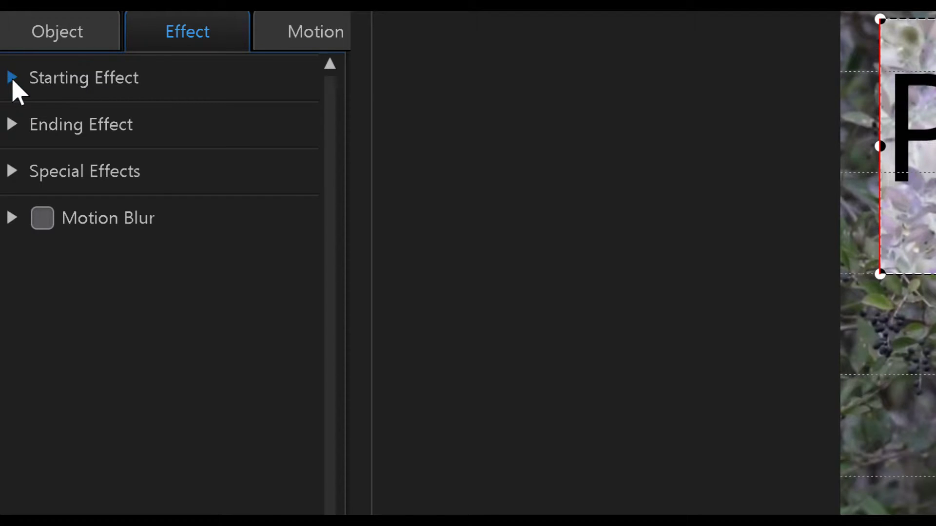
pyautogui.click(4, 76)
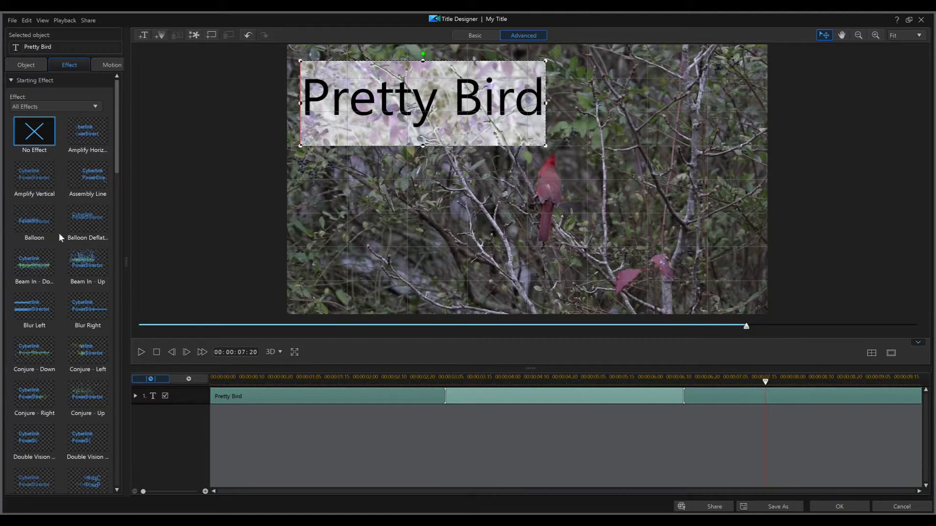
pyautogui.click(78, 261)
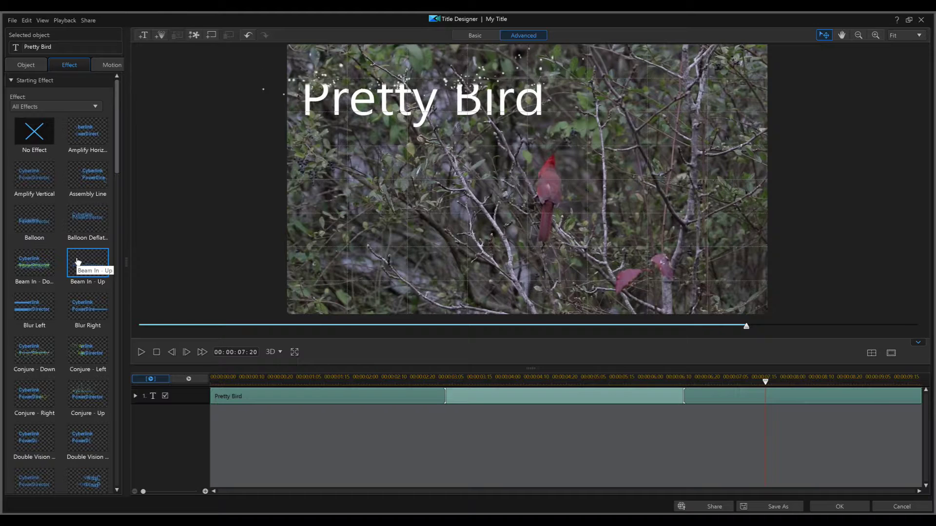
pyautogui.click(46, 134)
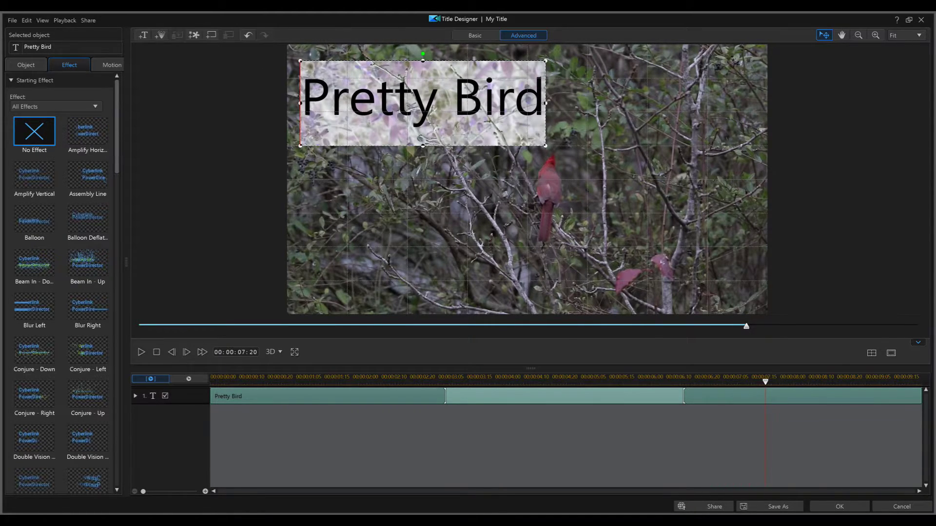
# Try several default character presets on the Pretty Bird title, including the outlined, typewriter-style, yellow and green ones.
pyautogui.click(31, 69)
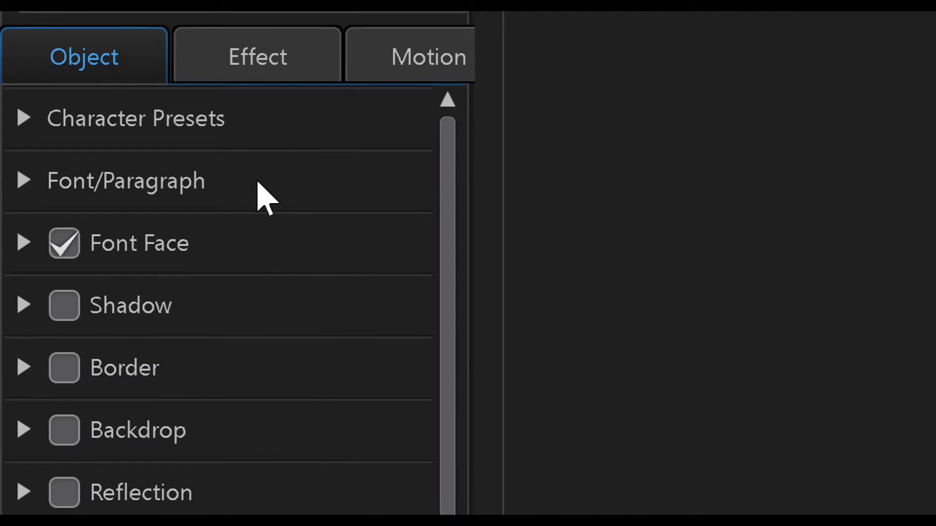
pyautogui.click(18, 117)
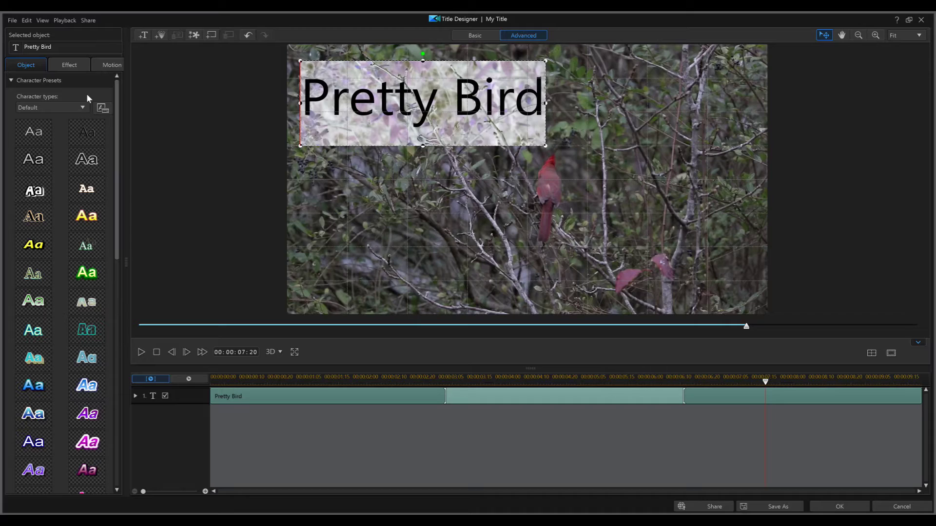
pyautogui.click(117, 342)
pyautogui.click(34, 156)
pyautogui.click(22, 188)
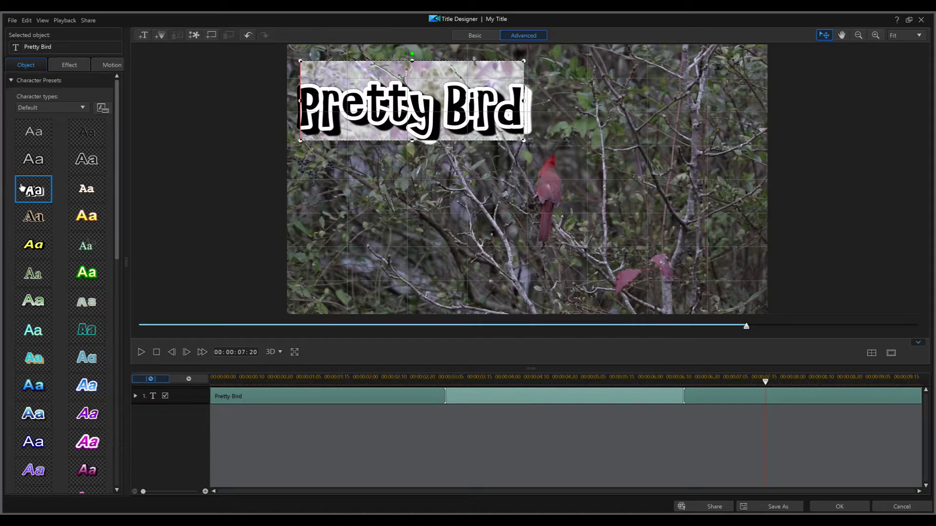
pyautogui.click(83, 191)
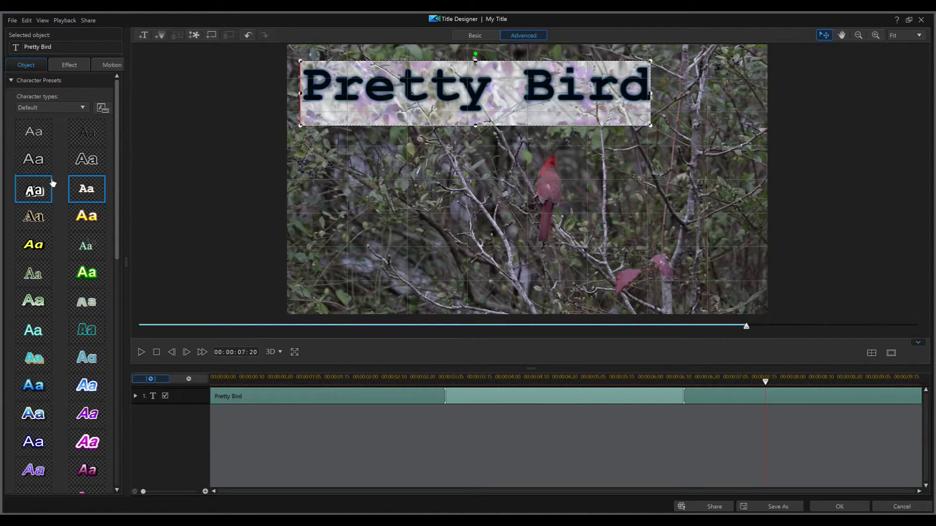
pyautogui.click(78, 213)
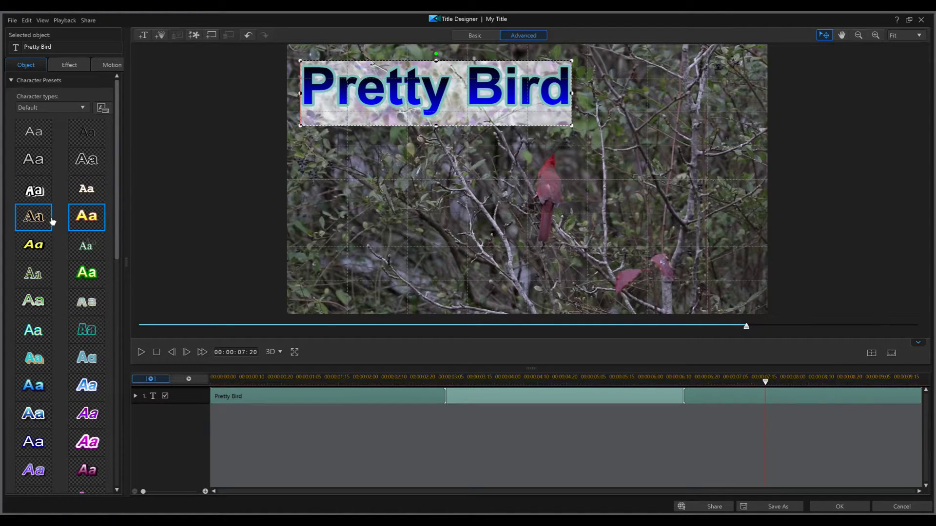
pyautogui.click(35, 246)
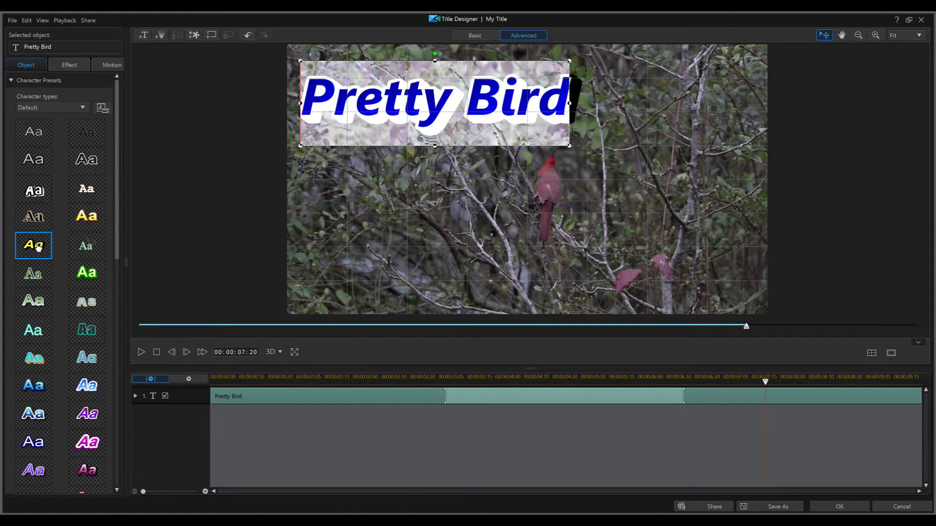
pyautogui.click(31, 305)
# Apply the blue gradient character preset with a white outline to the Pretty Bird title and save the title back to the timeline.
pyautogui.scroll(-1, 43, 300)
pyautogui.scroll(-3, 49, 297)
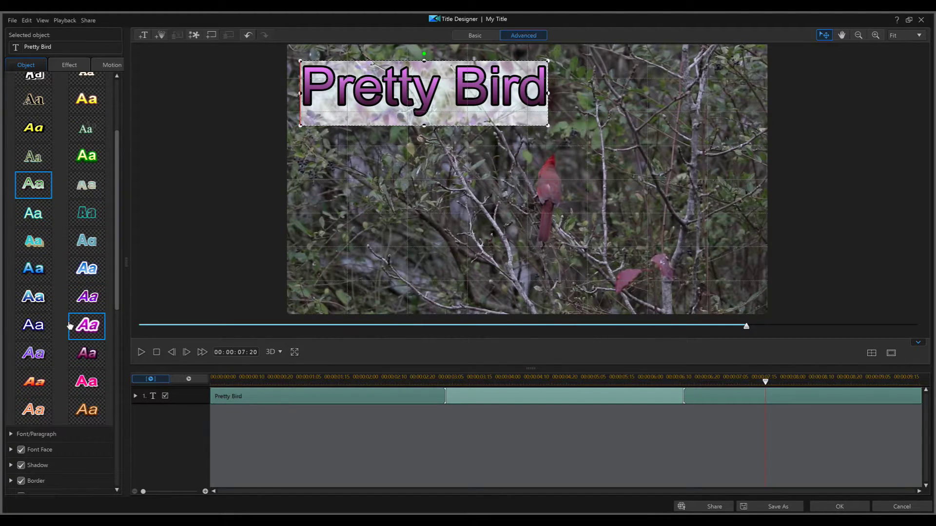
pyautogui.click(39, 302)
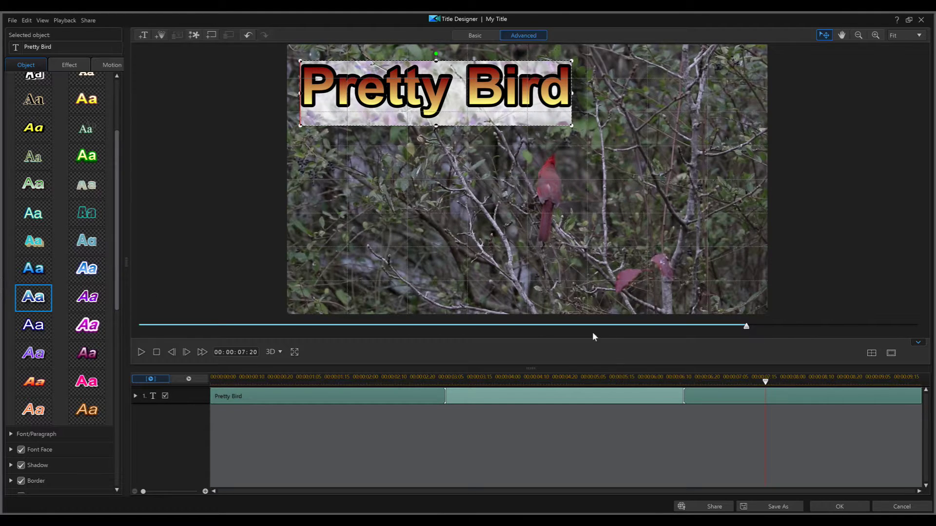
pyautogui.click(839, 507)
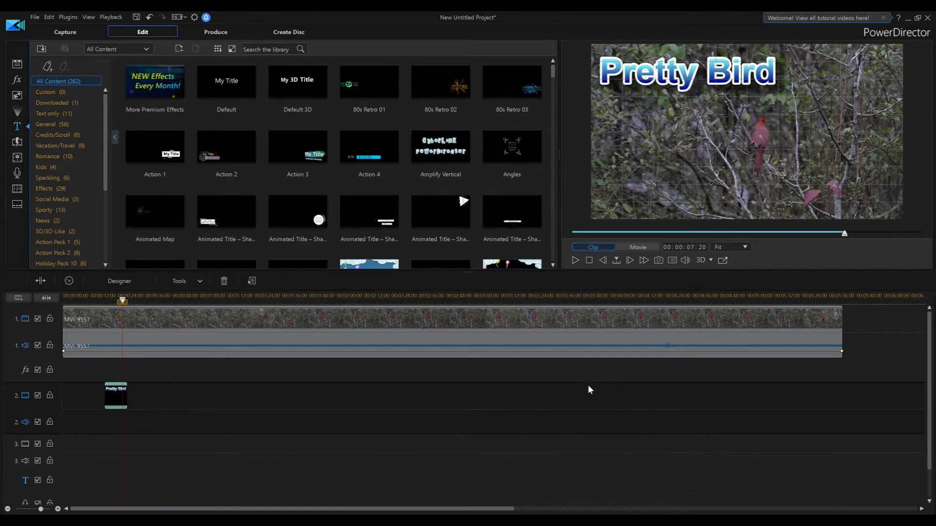
# Preview the movie just before and at the start of the Pretty Bird title, and play through the title to check its duration.
pyautogui.click(95, 296)
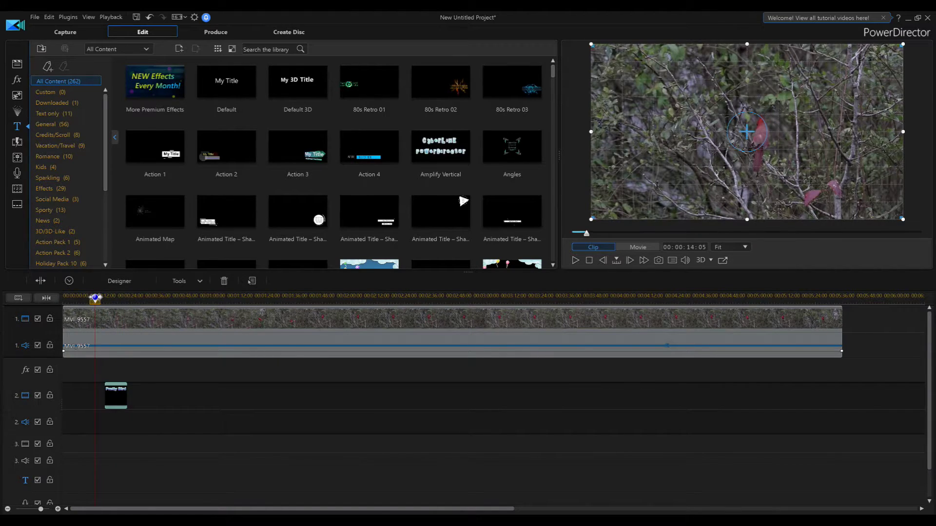
pyautogui.click(429, 346)
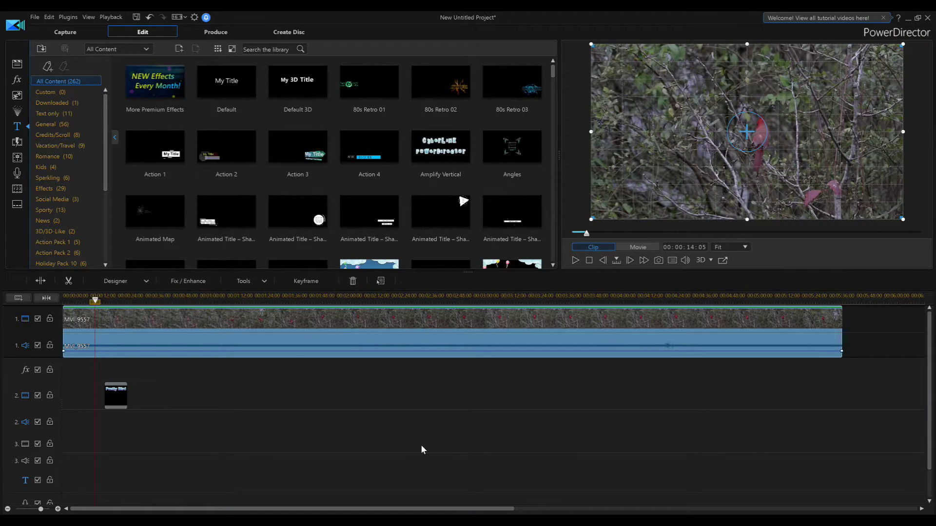
pyautogui.click(106, 297)
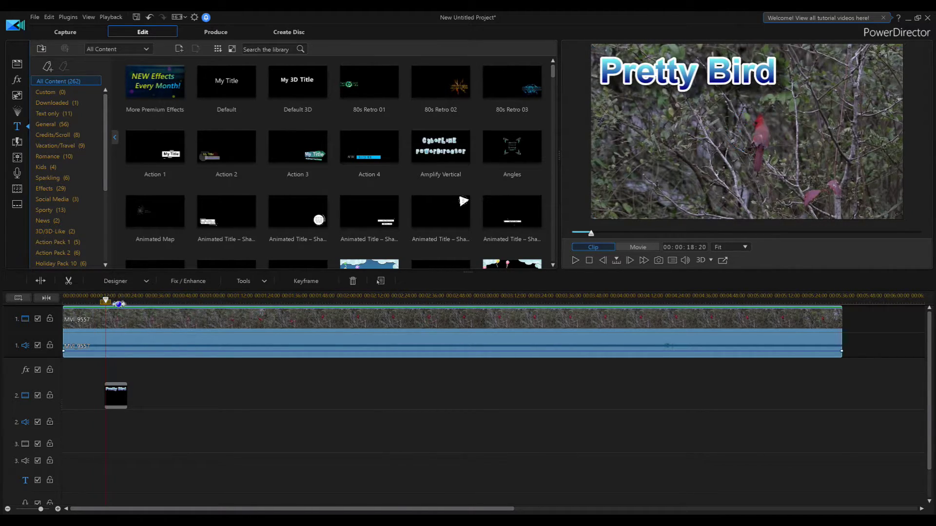
pyautogui.click(117, 403)
pyautogui.click(318, 434)
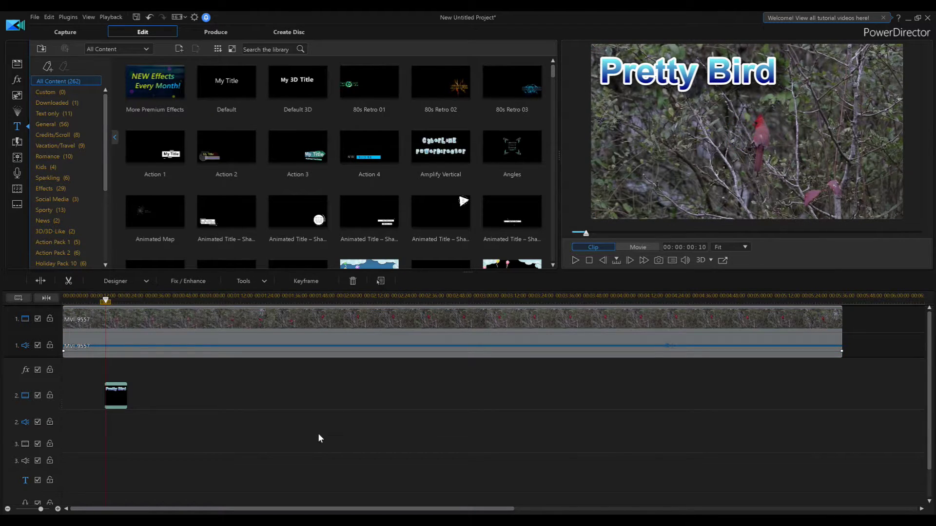
pyautogui.click(203, 347)
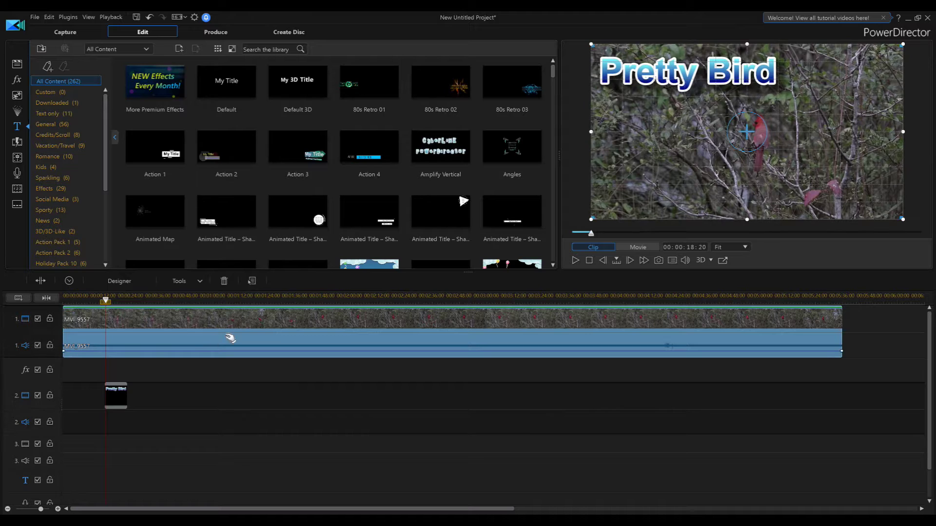
pyautogui.click(114, 397)
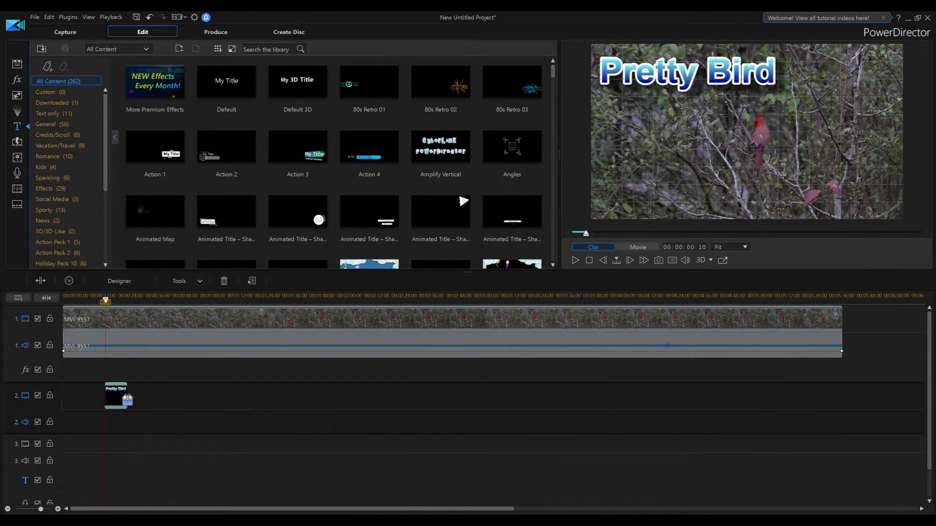
pyautogui.click(576, 260)
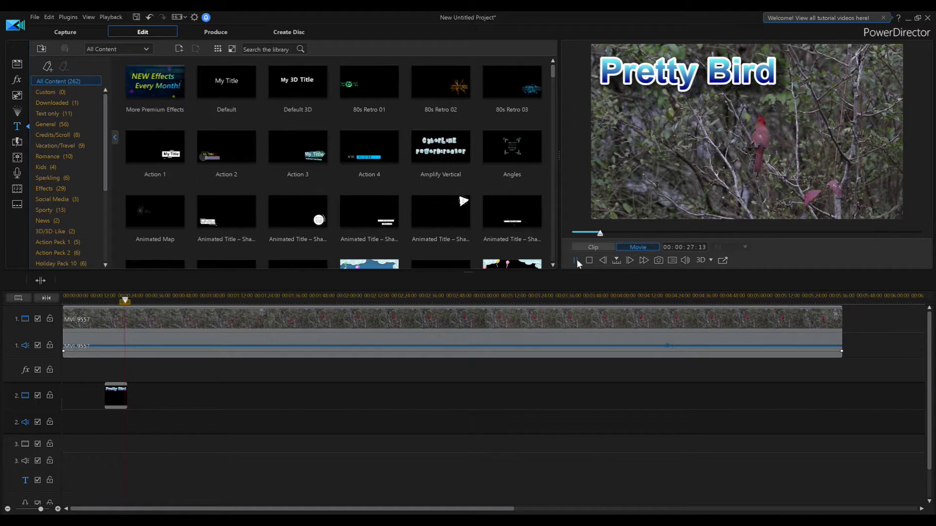
pyautogui.click(576, 260)
# Extend the end of the Pretty Bird title on track 2 so that it lasts about 35 seconds.
pyautogui.click(126, 401)
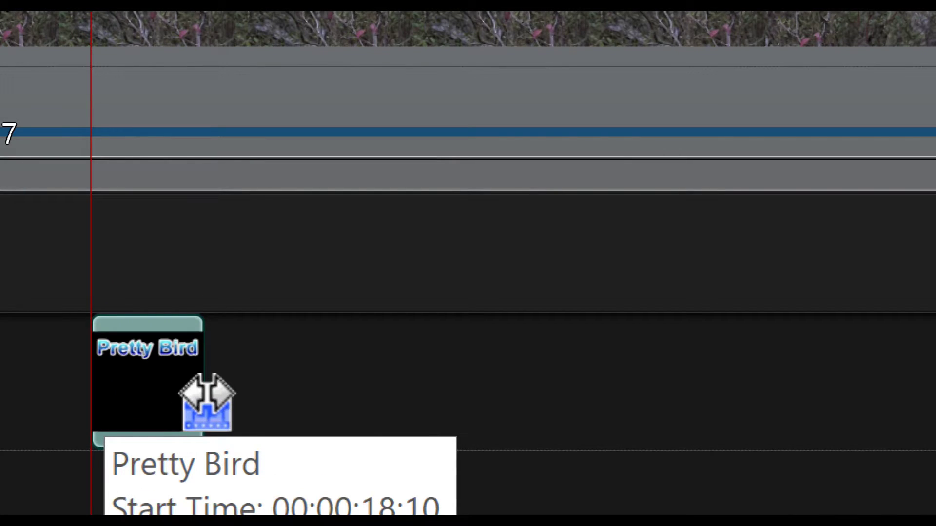
pyautogui.moveTo(204, 393); pyautogui.dragTo(490, 382)
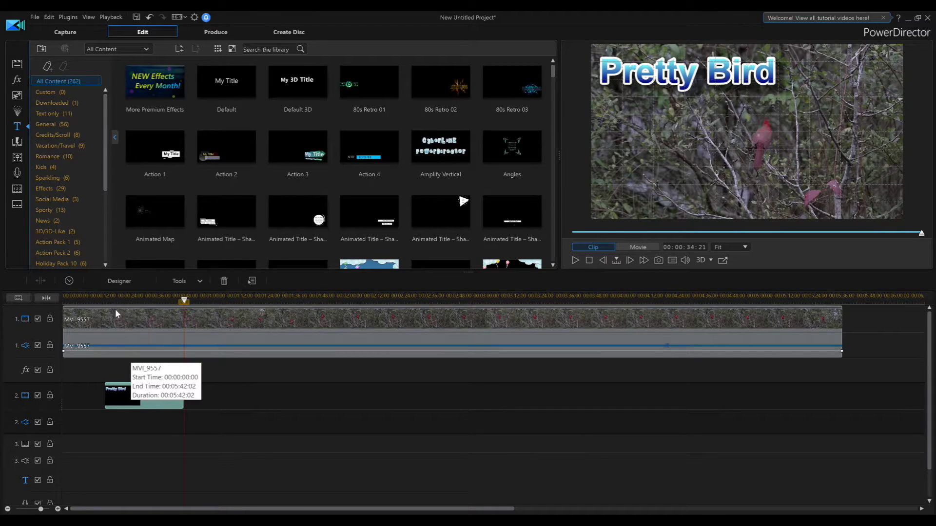
# Reopen the Pretty Bird title for editing, apply the Evaporate - Right ending effect, and save the title.
pyautogui.click(121, 281)
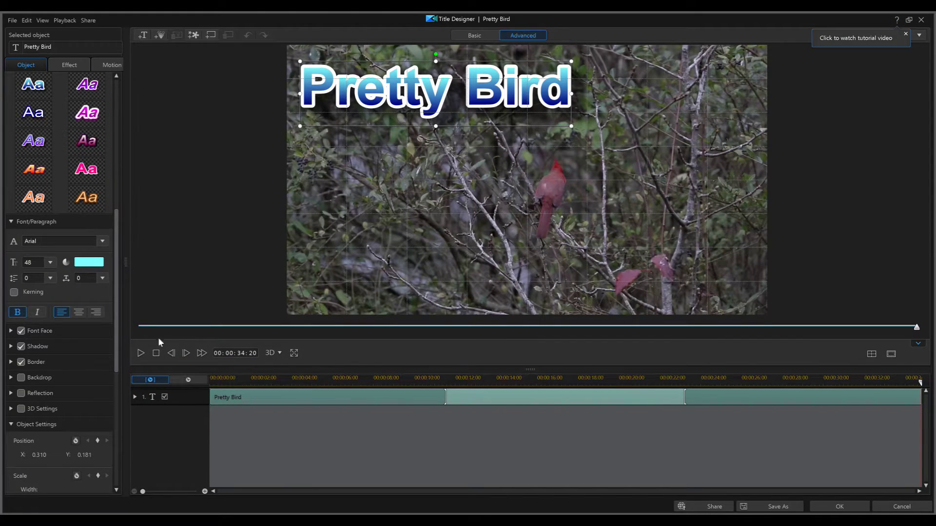
pyautogui.moveTo(117, 305); pyautogui.dragTo(112, 373)
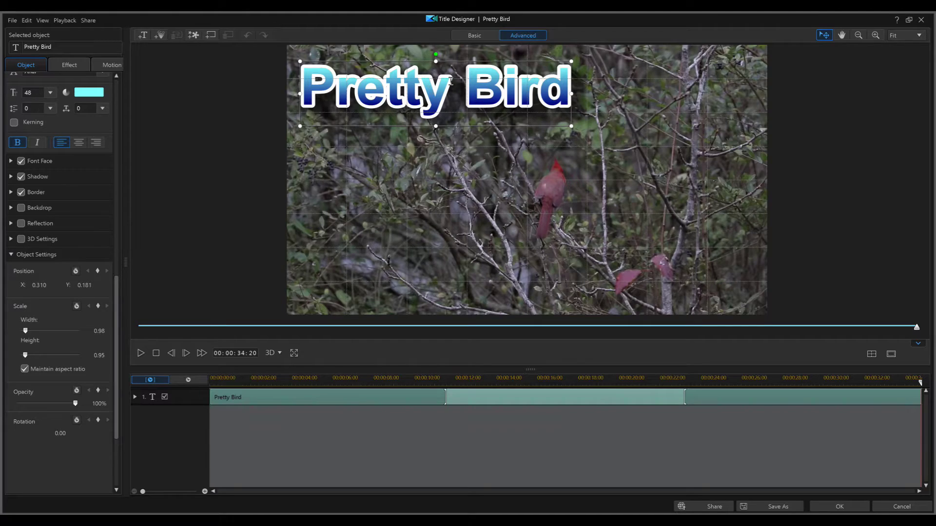
pyautogui.moveTo(379, 406)
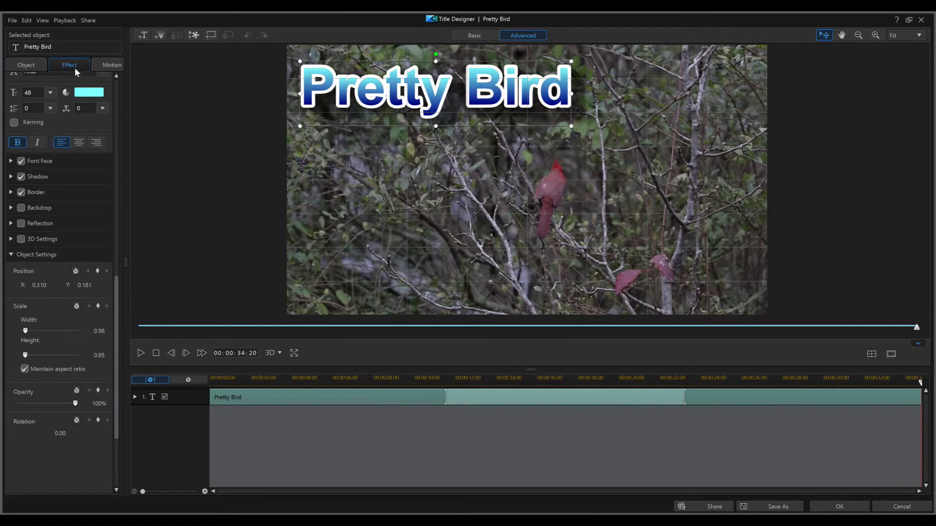
pyautogui.click(75, 68)
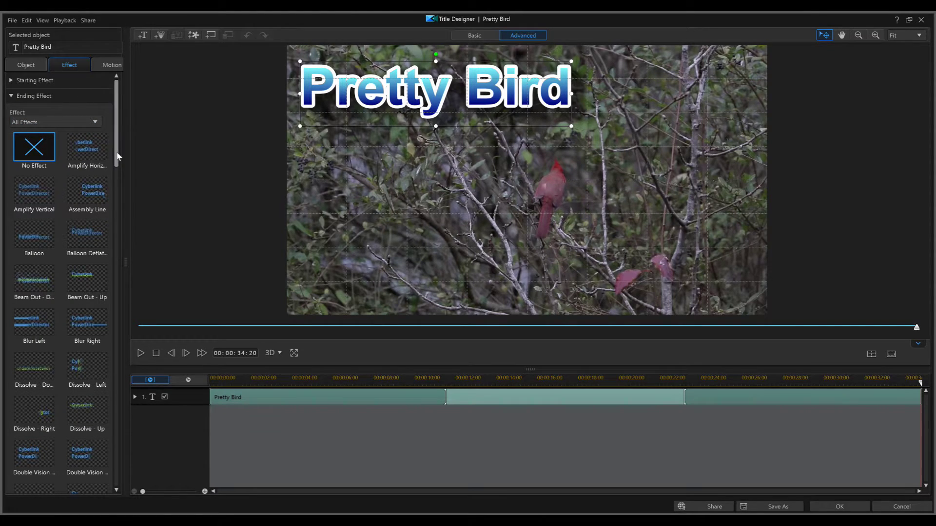
pyautogui.moveTo(118, 154); pyautogui.dragTo(126, 216)
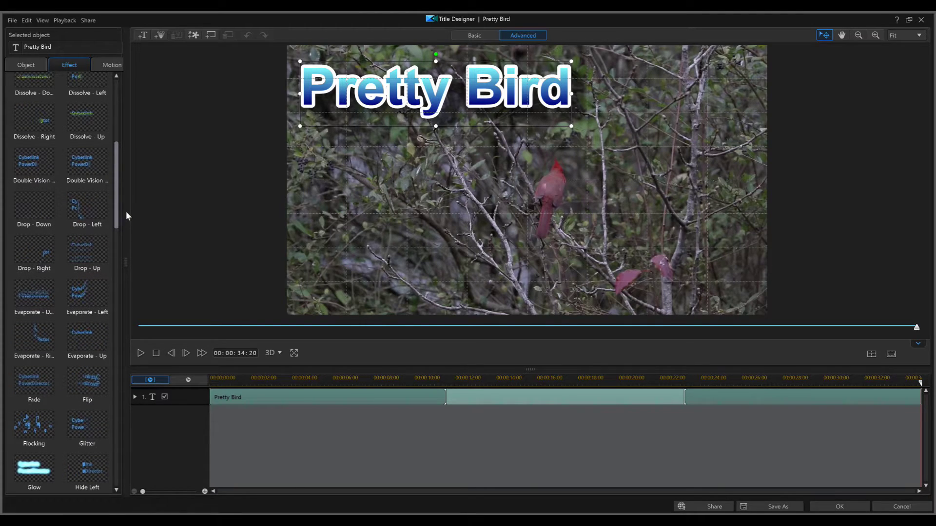
pyautogui.moveTo(126, 211); pyautogui.dragTo(127, 247)
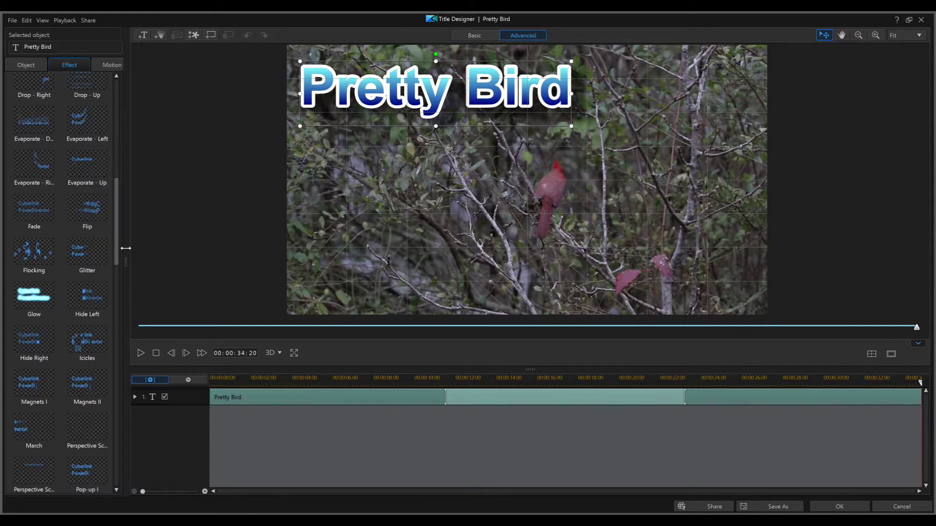
pyautogui.click(33, 182)
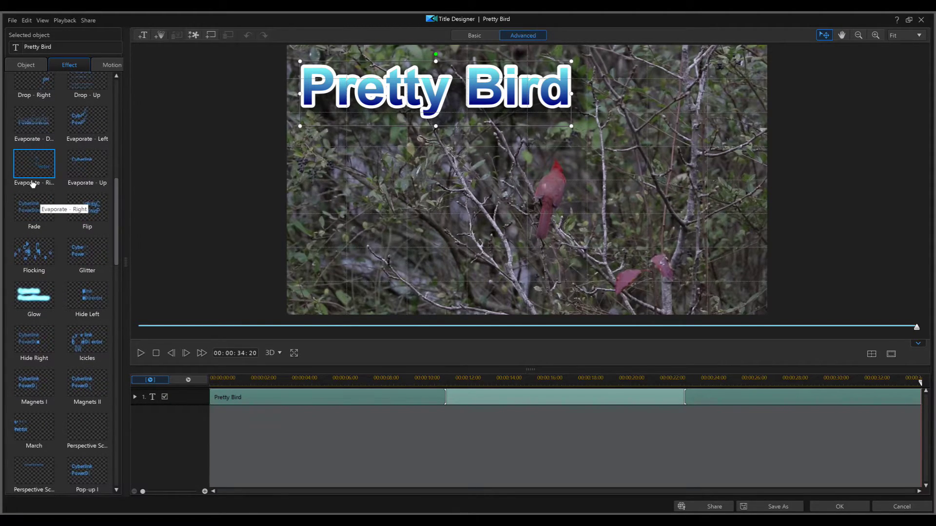
pyautogui.click(32, 171)
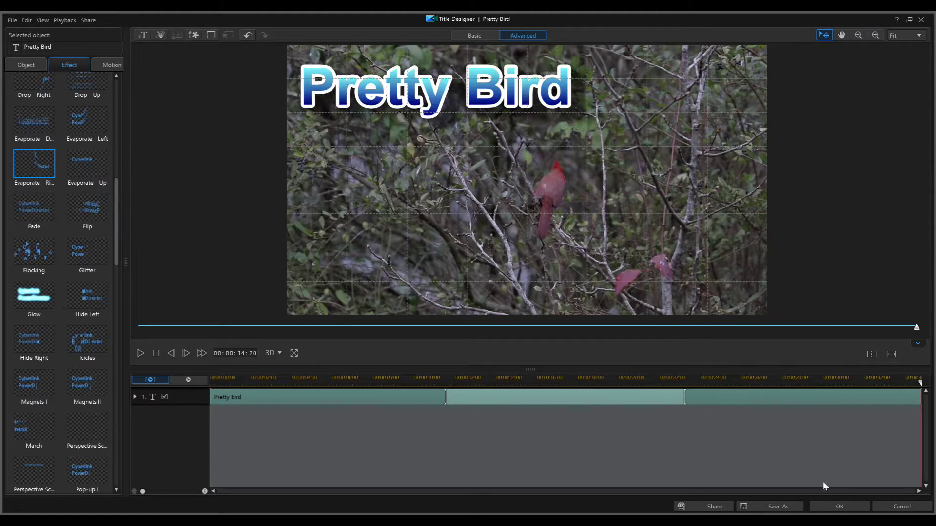
pyautogui.click(831, 504)
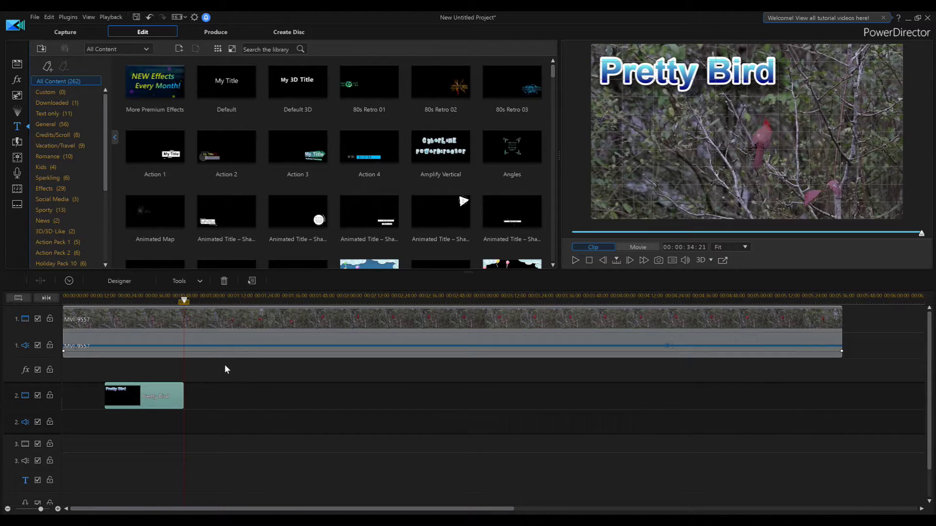
# Play the movie from just before the Pretty Bird title and jump ahead to review its ending effect.
pyautogui.click(93, 298)
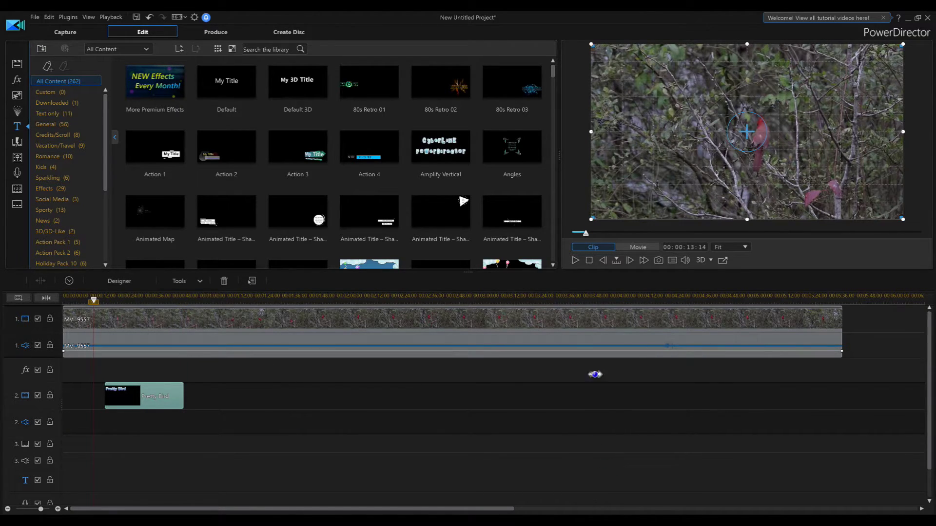
pyautogui.click(575, 261)
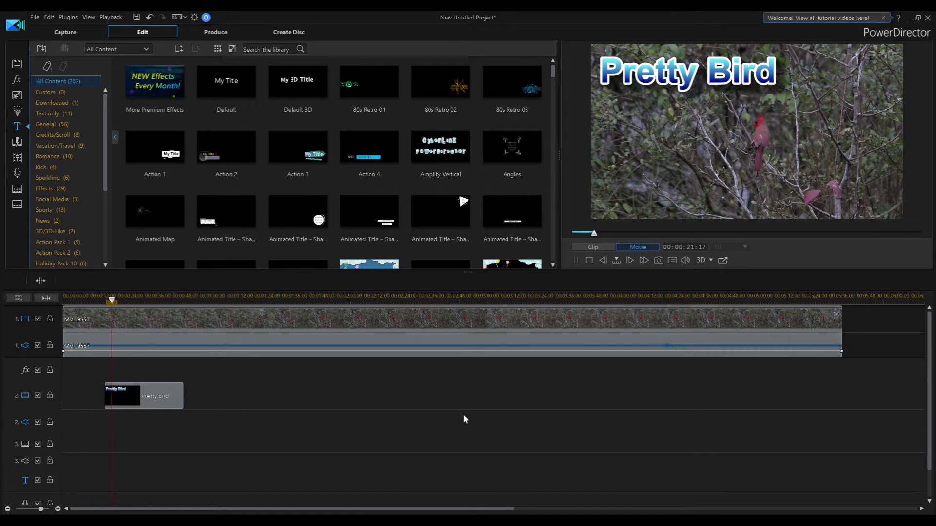
pyautogui.click(150, 301)
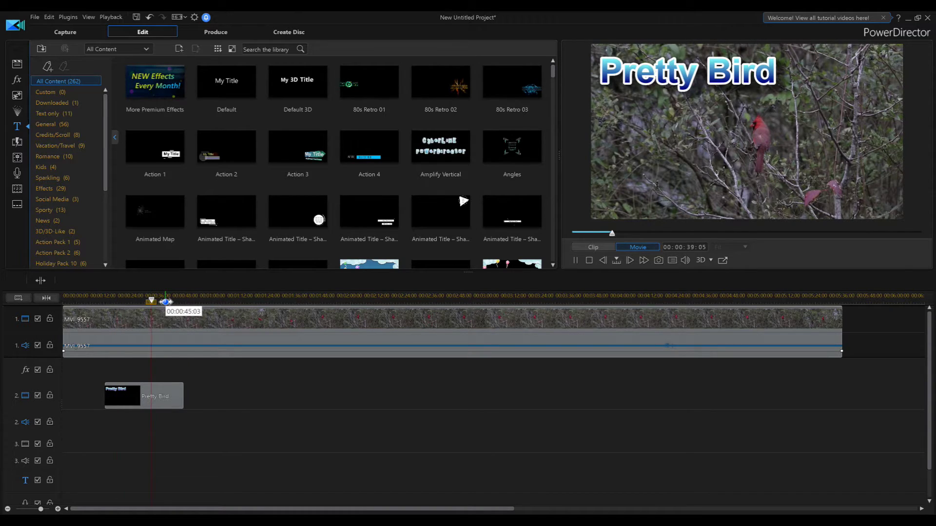
pyautogui.click(166, 302)
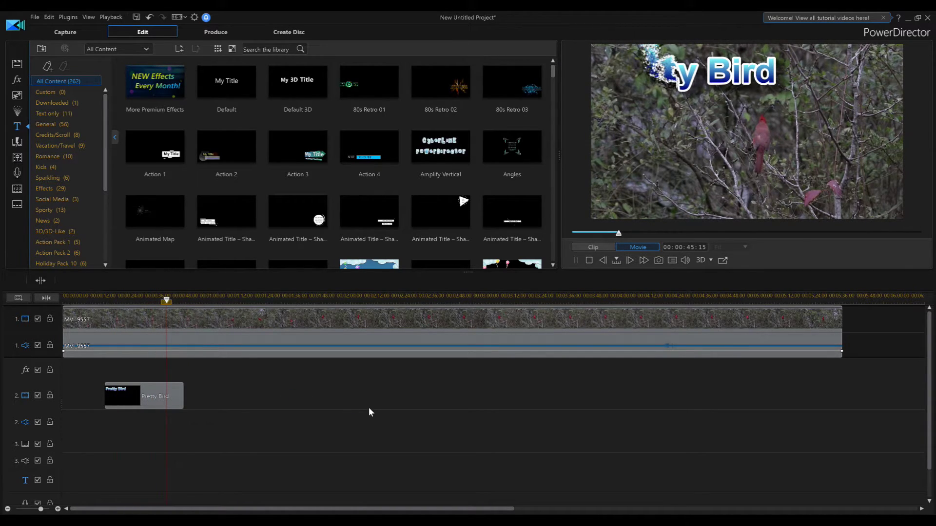
pyautogui.click(156, 301)
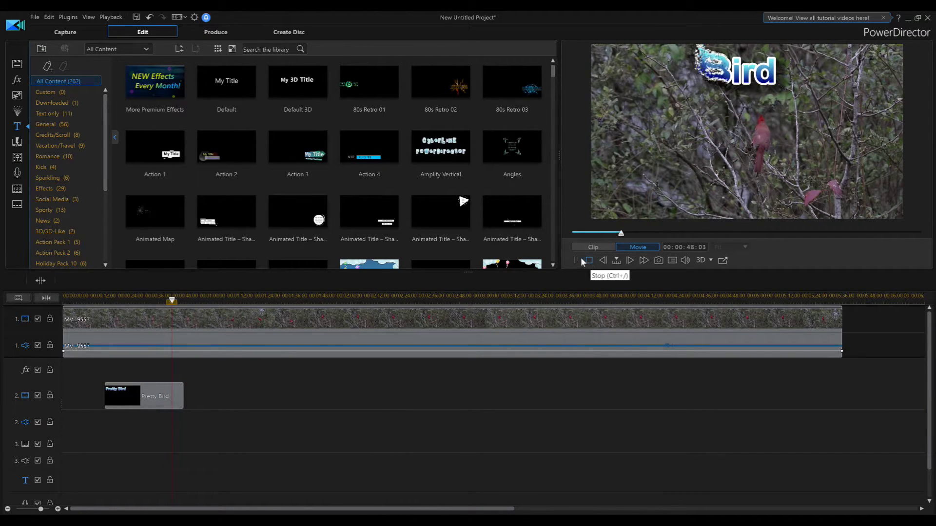
# Reopen the Pretty Bird title for editing, apply the Flow In - Left starting effect, and save the title.
pyautogui.click(162, 396)
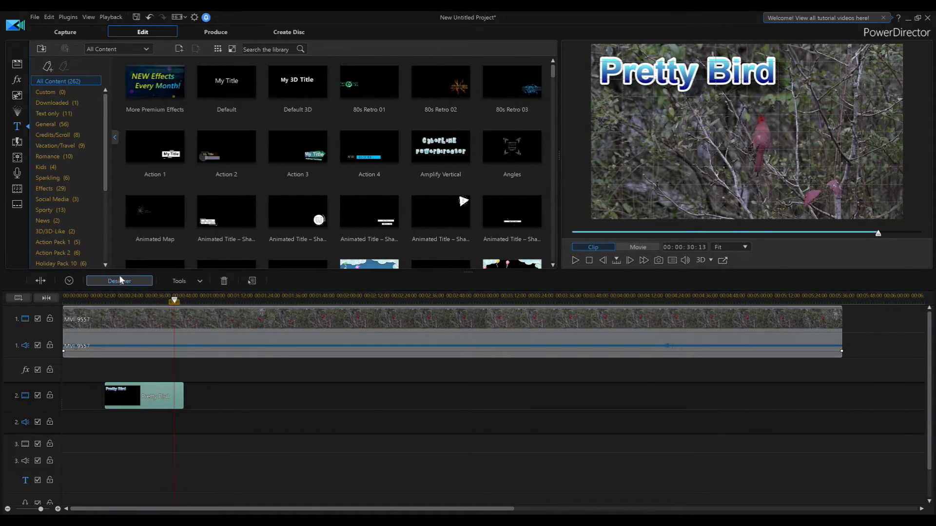
pyautogui.click(118, 277)
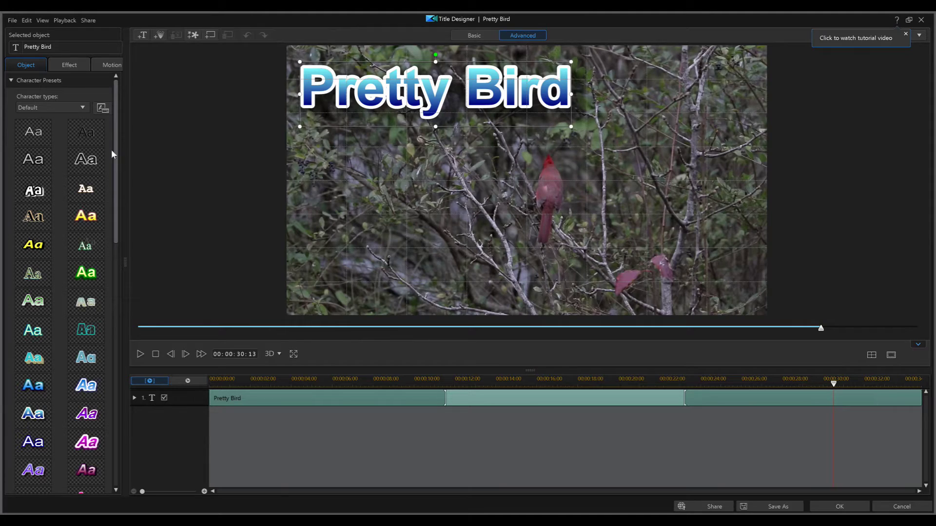
pyautogui.click(69, 65)
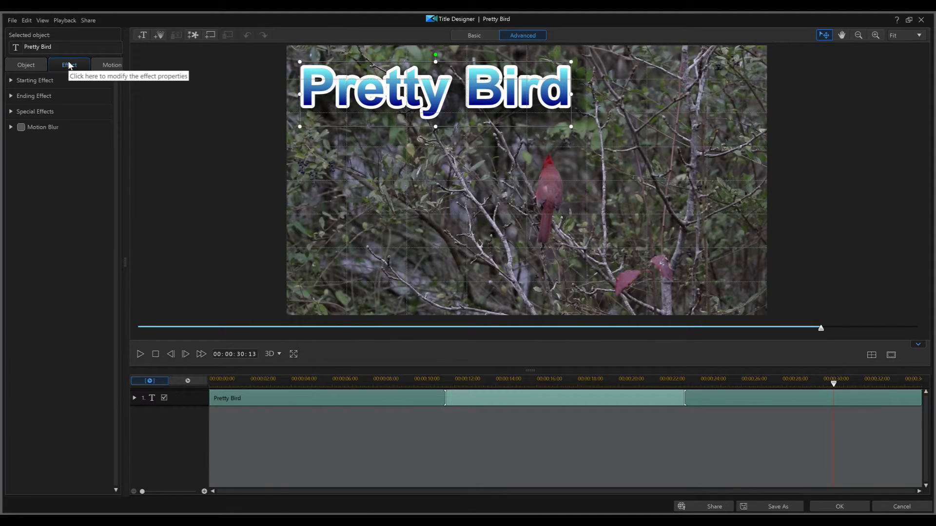
pyautogui.click(11, 80)
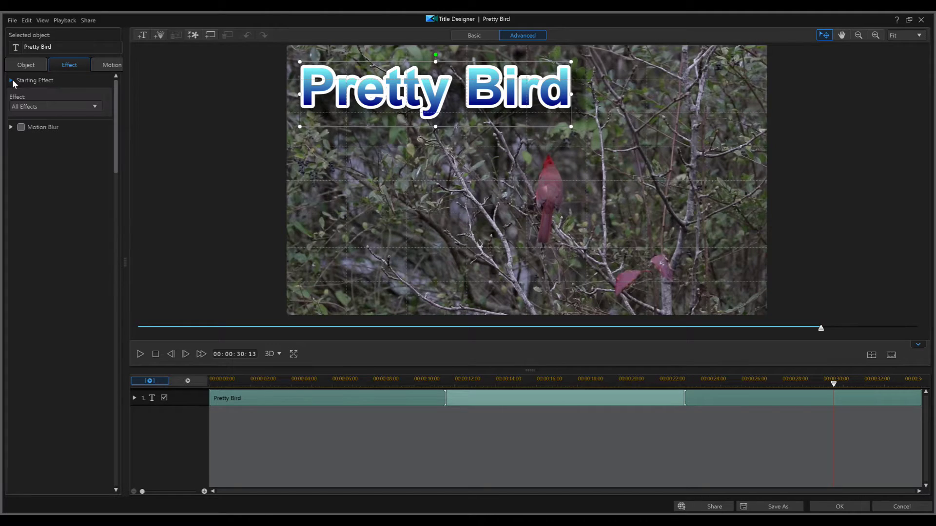
pyautogui.moveTo(115, 135); pyautogui.dragTo(115, 201)
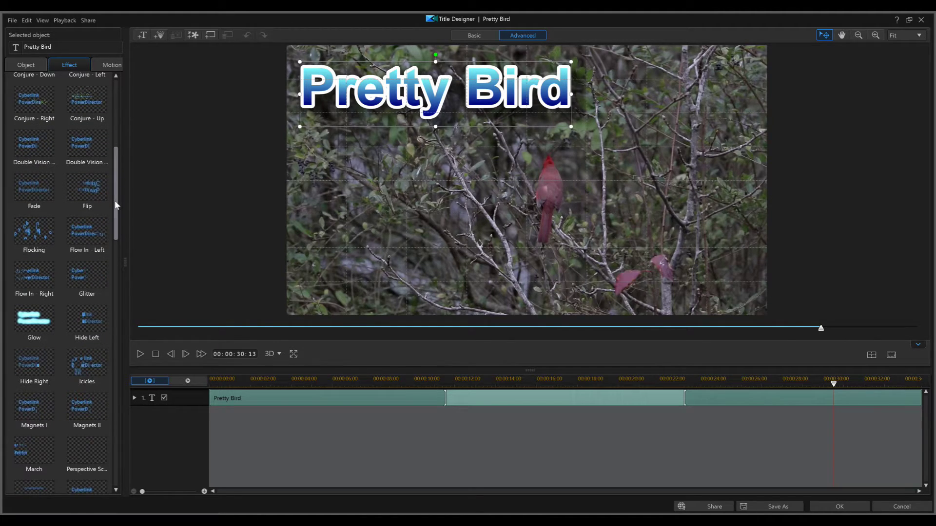
pyautogui.click(73, 229)
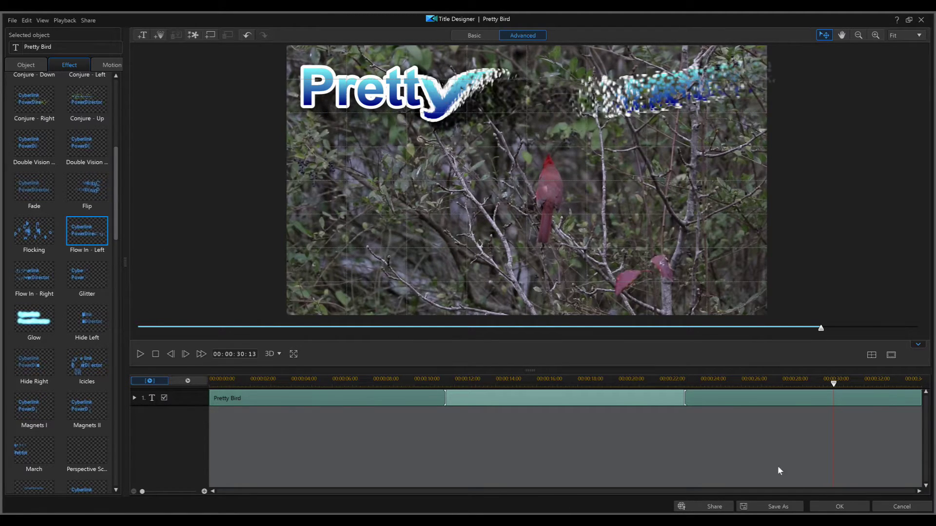
pyautogui.click(839, 506)
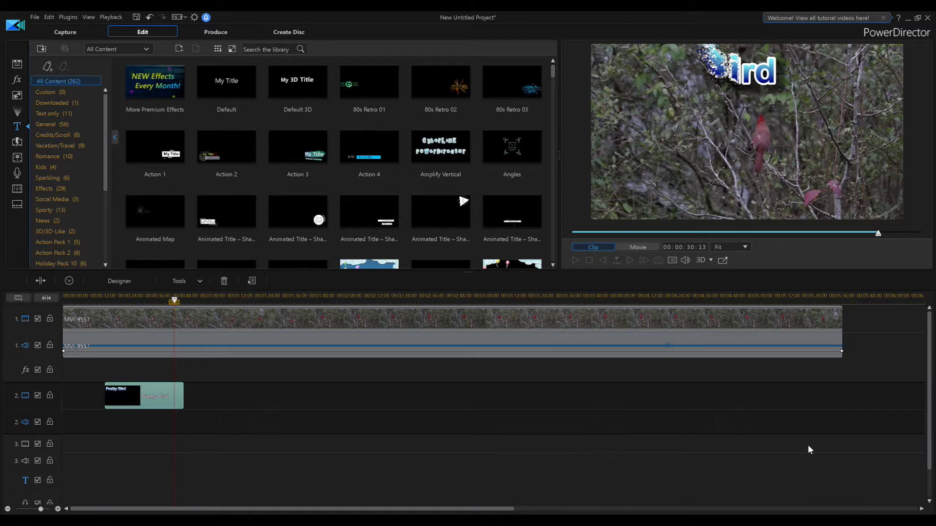
# Play the movie from a few seconds before the Pretty Bird title to review its starting effect.
pyautogui.click(98, 296)
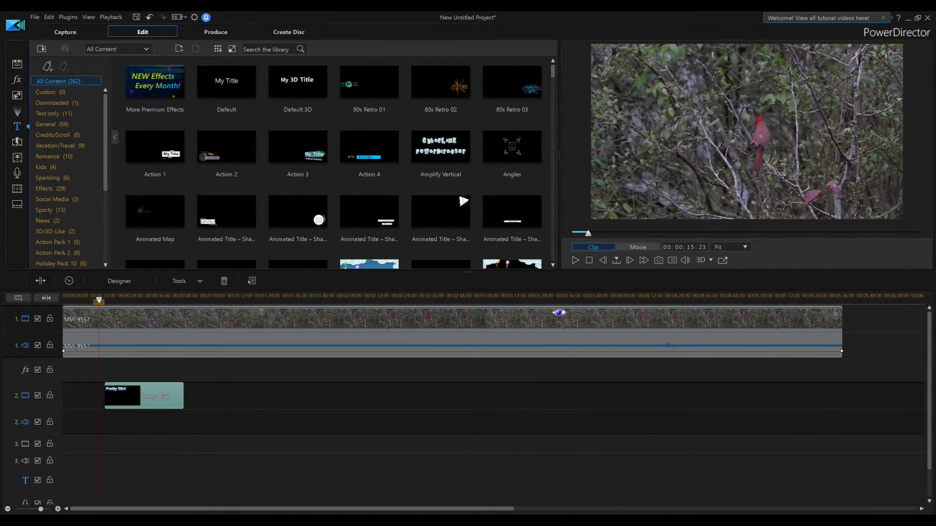
pyautogui.click(558, 317)
pyautogui.click(574, 261)
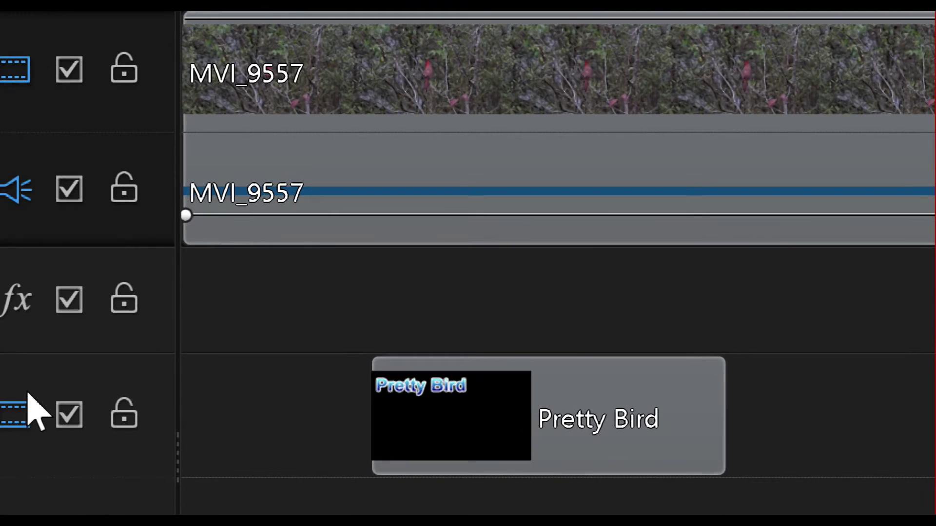
# Disable video track 2, play the movie from the start of the Pretty Bird title, and stop playback.
pyautogui.click(66, 413)
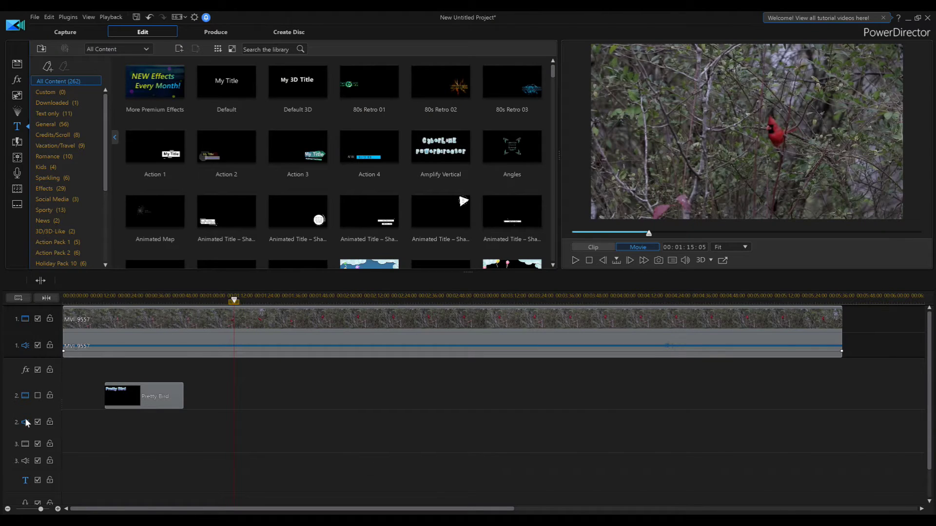
pyautogui.click(102, 300)
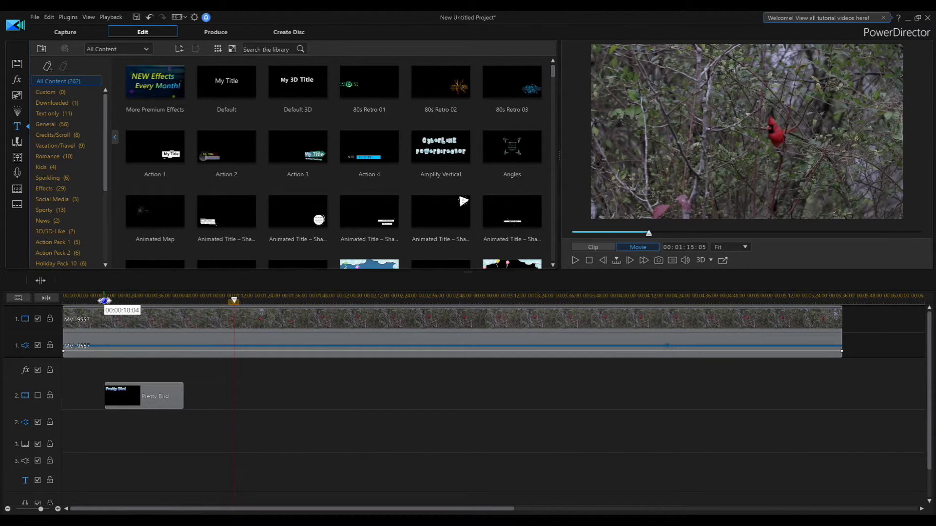
pyautogui.click(575, 261)
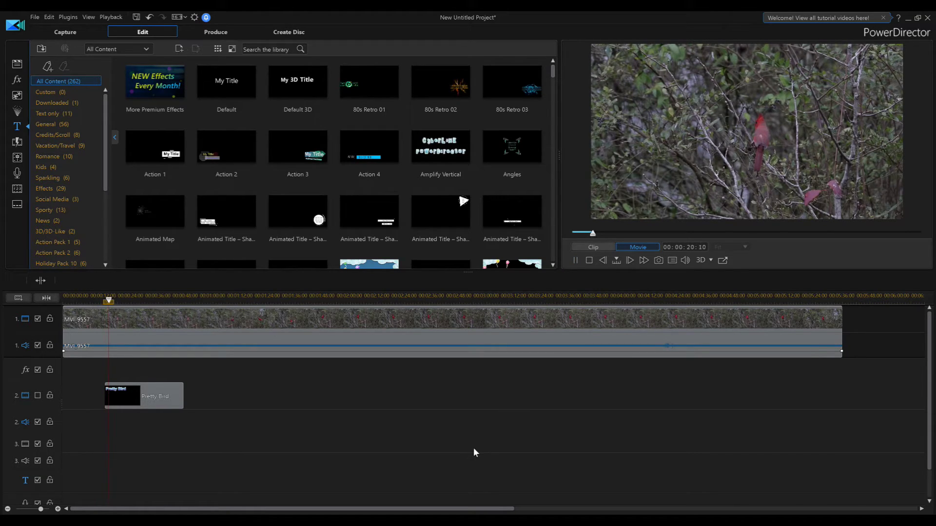
pyautogui.click(590, 260)
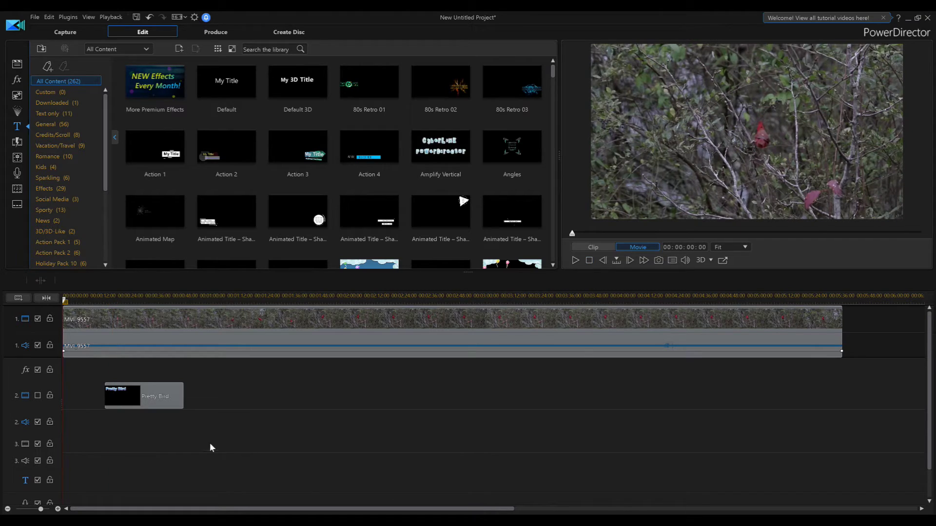
# Enable video track 2 again and play the movie from the start of the Pretty Bird title.
pyautogui.click(40, 399)
pyautogui.click(103, 296)
pyautogui.click(575, 261)
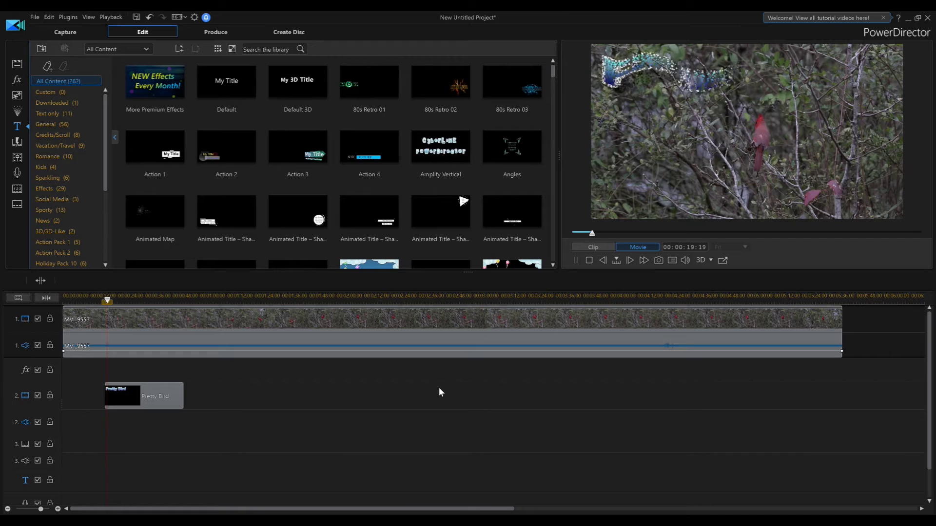